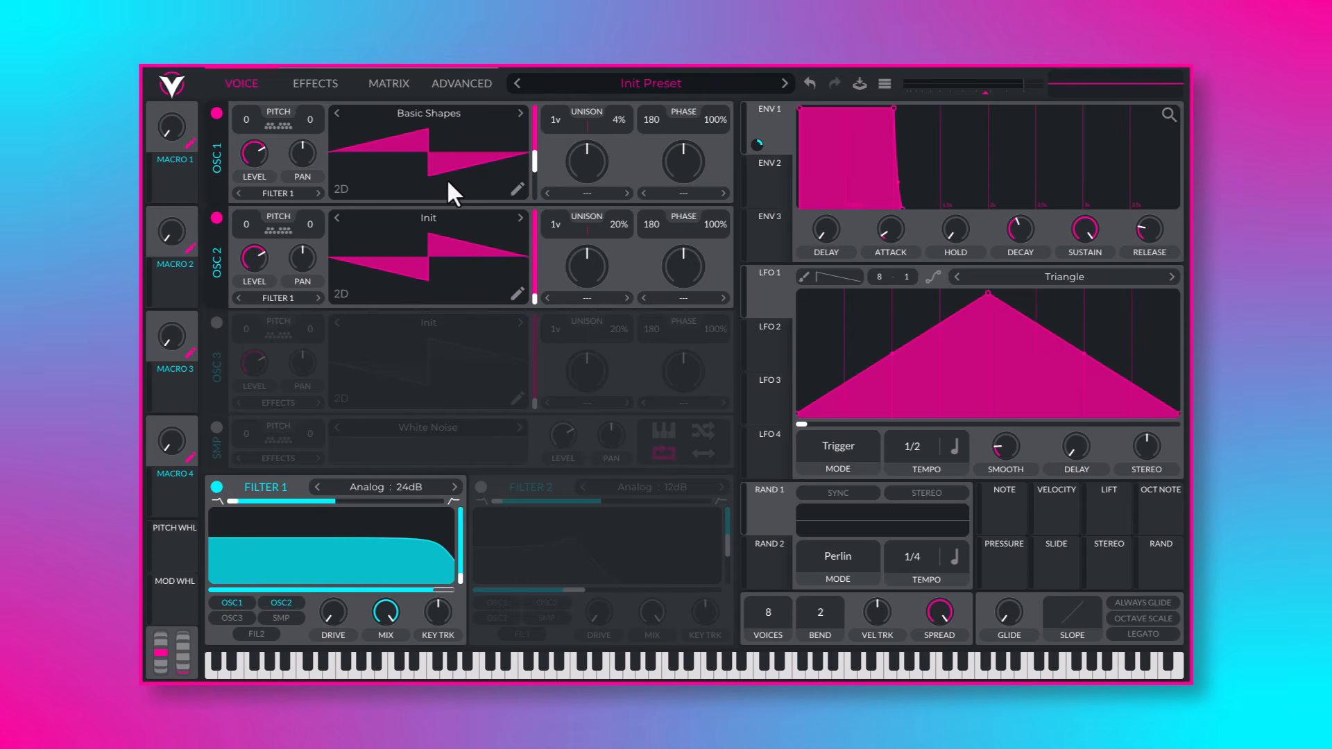
# Step: Load the Pulse Width wavetable into both oscillator 1 and oscillator 2
pyautogui.click(446, 114)
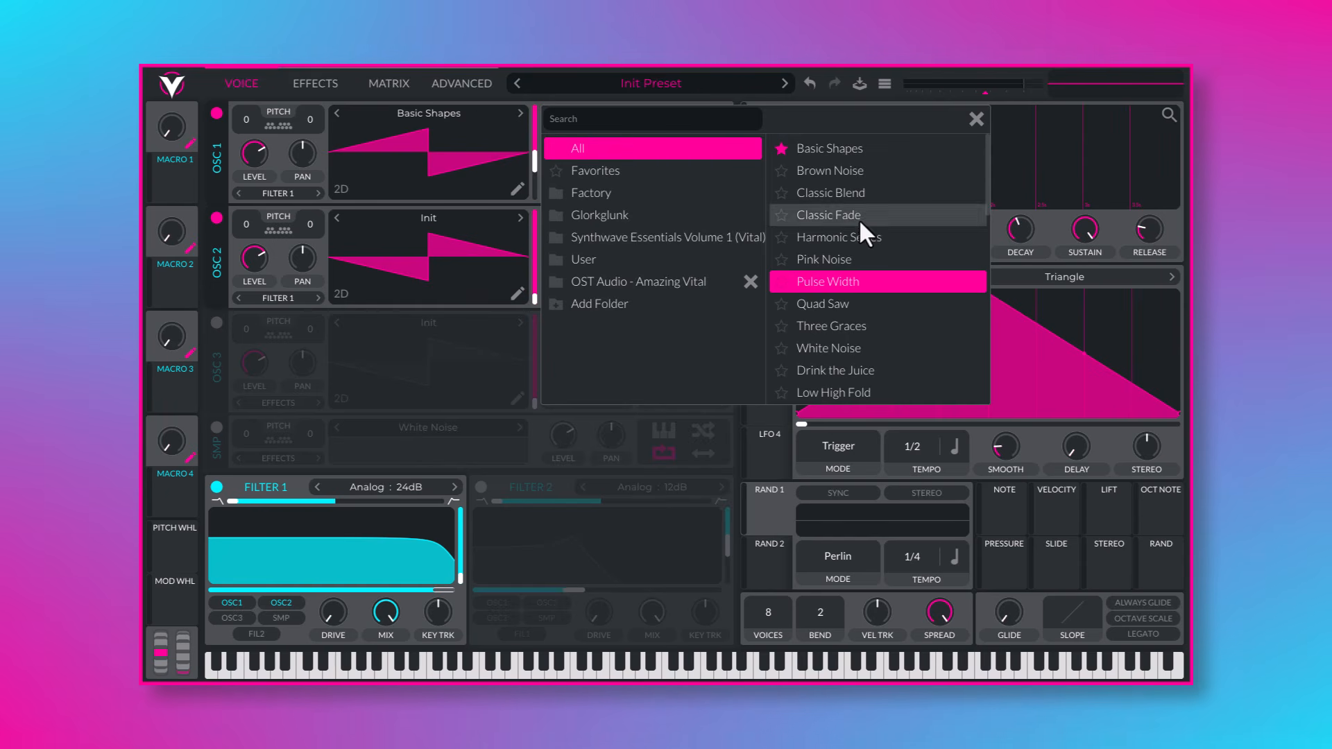
pyautogui.click(853, 281)
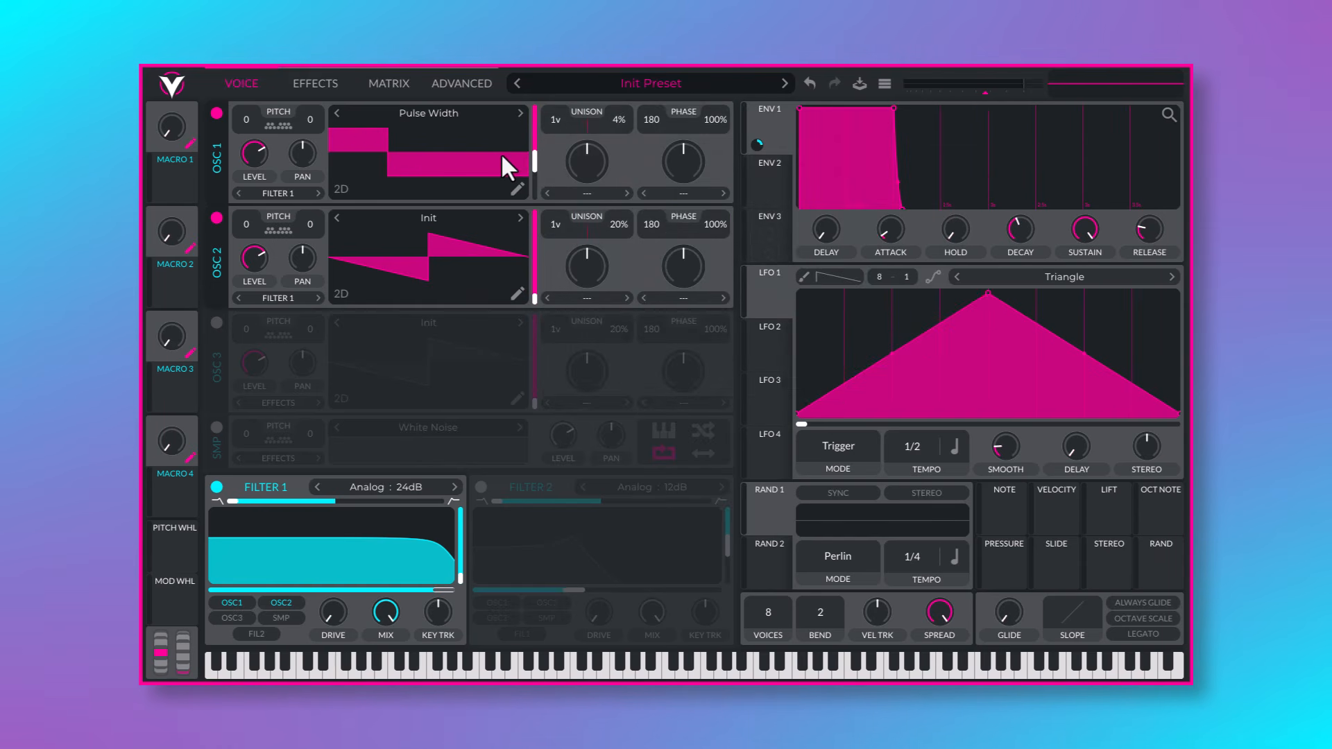
pyautogui.click(474, 216)
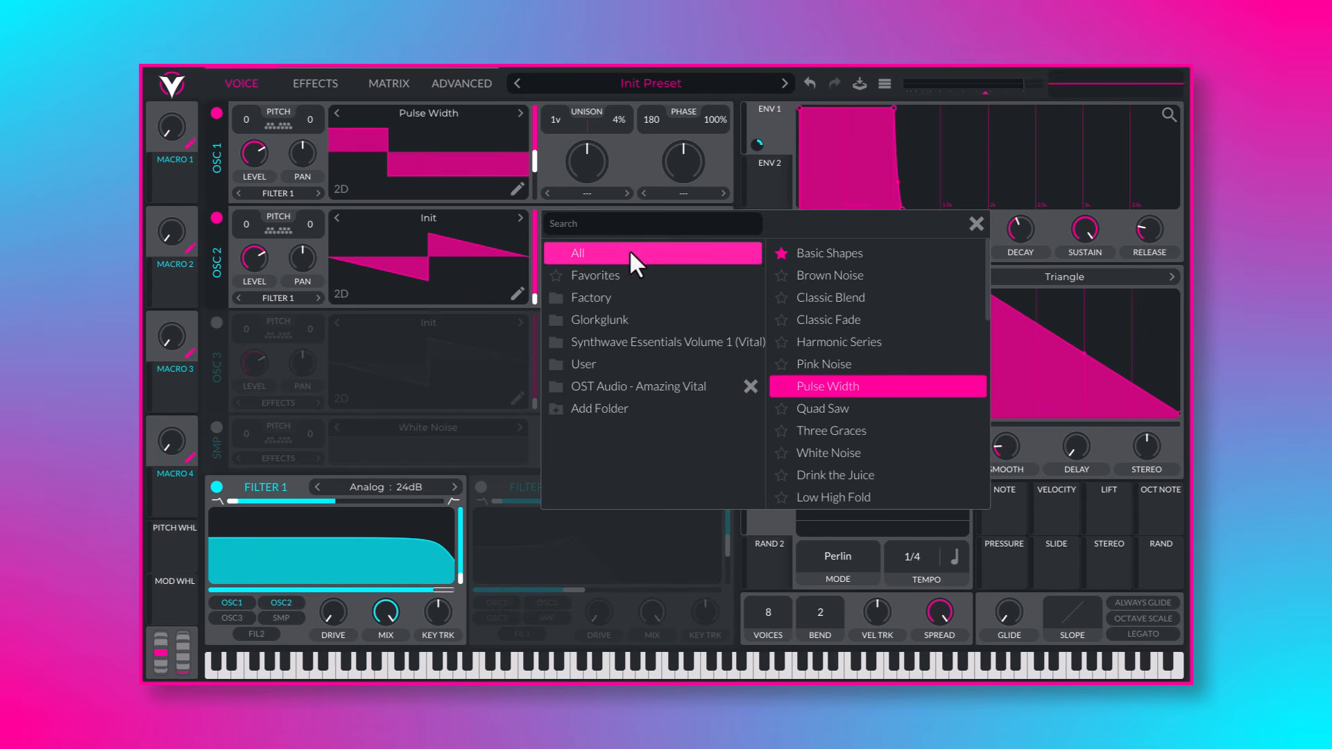
pyautogui.click(847, 388)
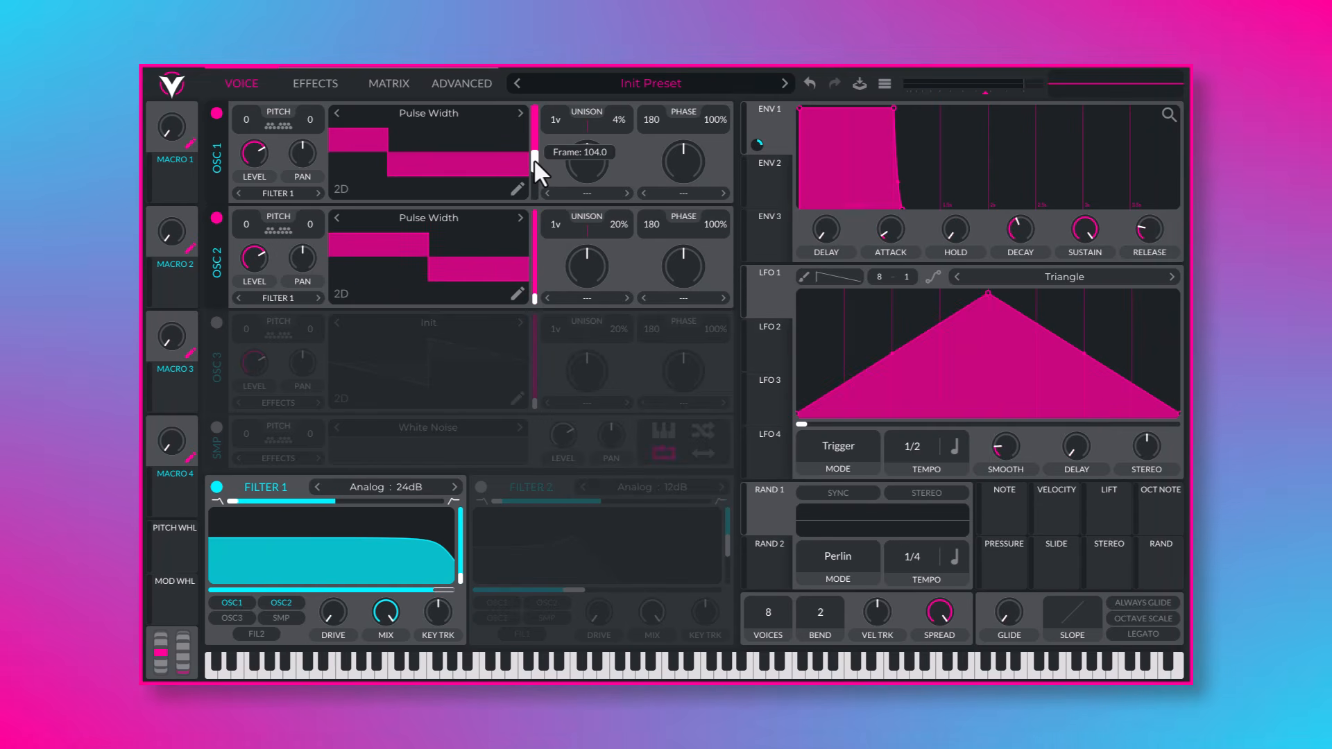
# Step: Narrow the pulses of oscillators 1 and 2 to roughly 20% of the cycle, and fine-tune oscillator 1 up to 15
pyautogui.moveTo(534, 158); pyautogui.dragTo(531, 152)
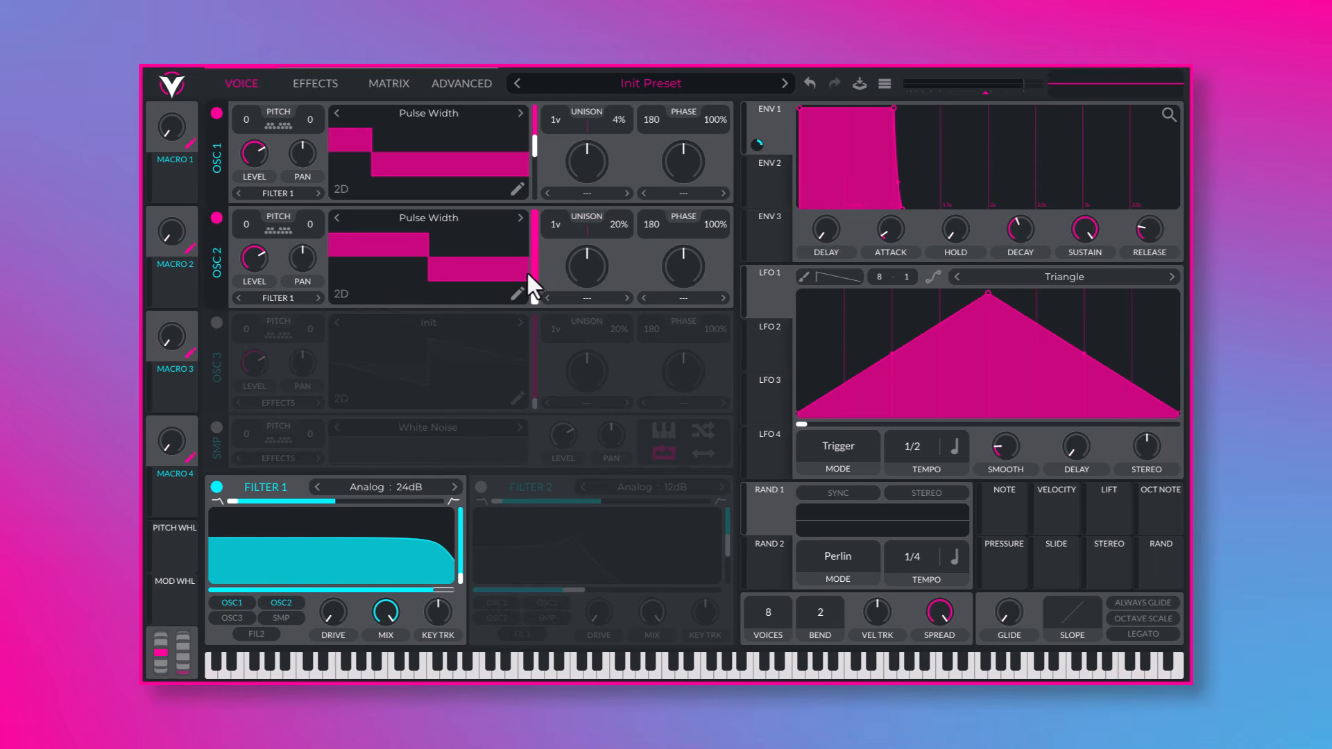
pyautogui.moveTo(532, 298); pyautogui.dragTo(530, 239)
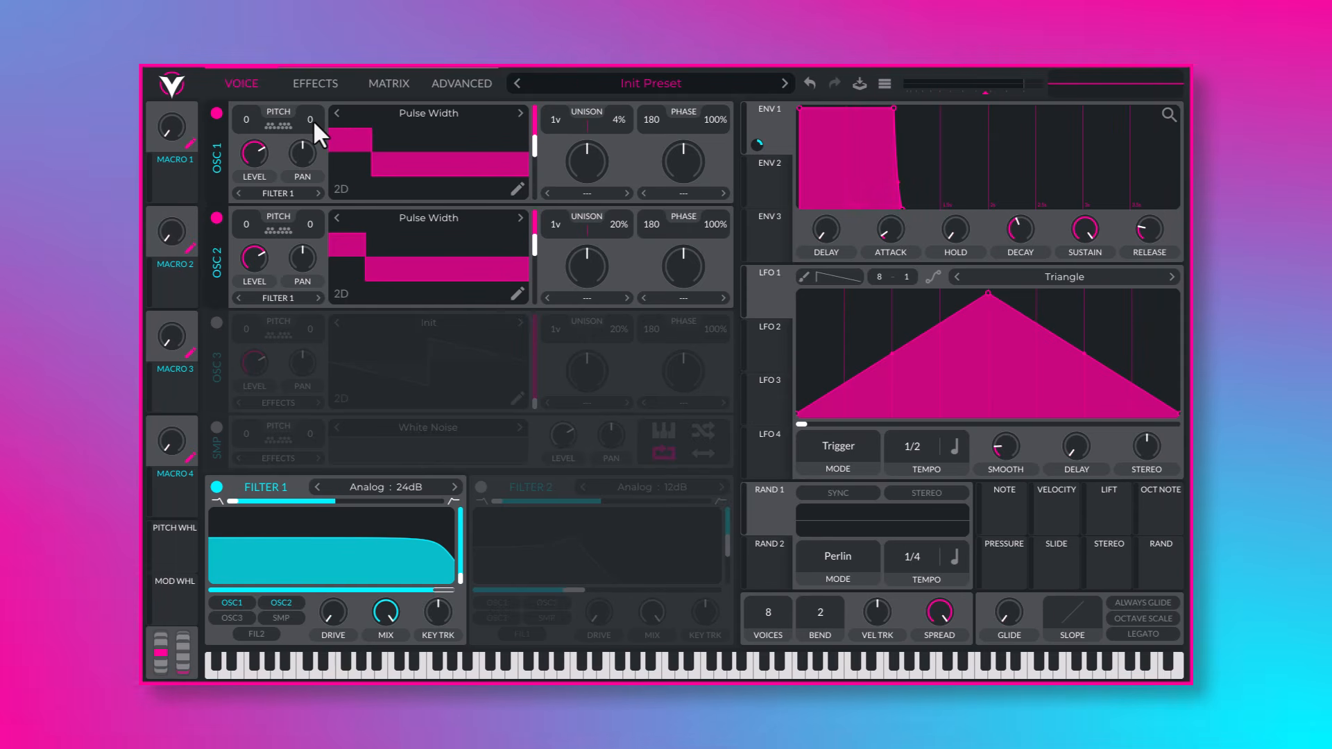
pyautogui.moveTo(313, 120); pyautogui.dragTo(315, 113)
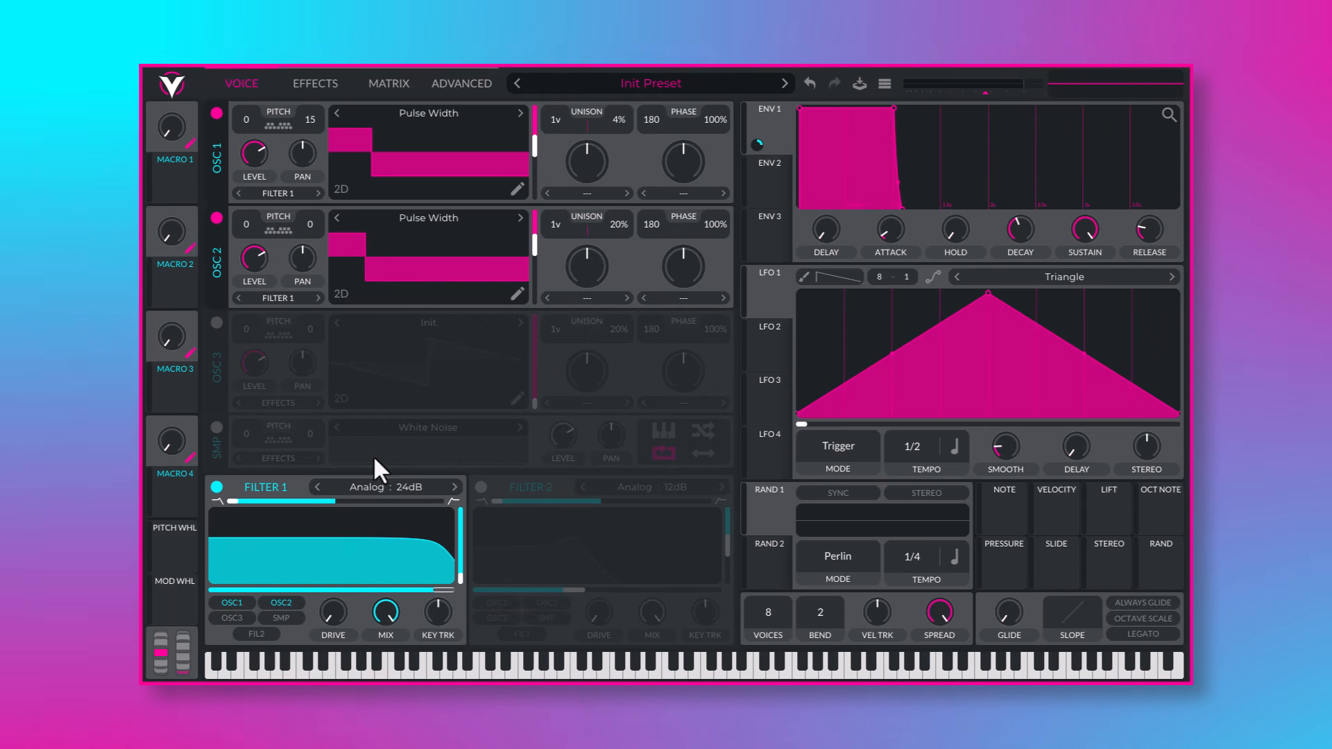
# Step: Lower the Filter 1 cutoff to just below the middle of its range and remove Envelope 1's modulation of it
pyautogui.moveTo(440, 589)
pyautogui.moveTo(439, 588); pyautogui.dragTo(313, 587)
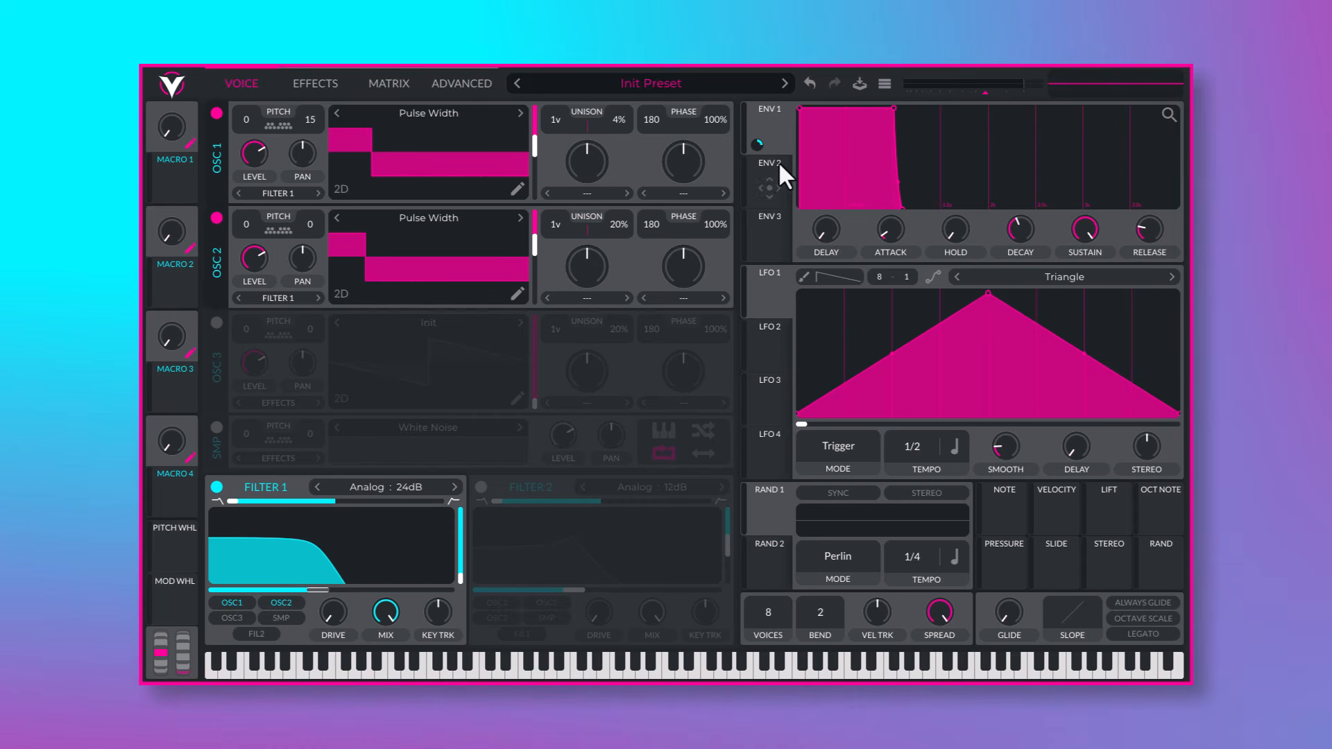
pyautogui.moveTo(754, 146)
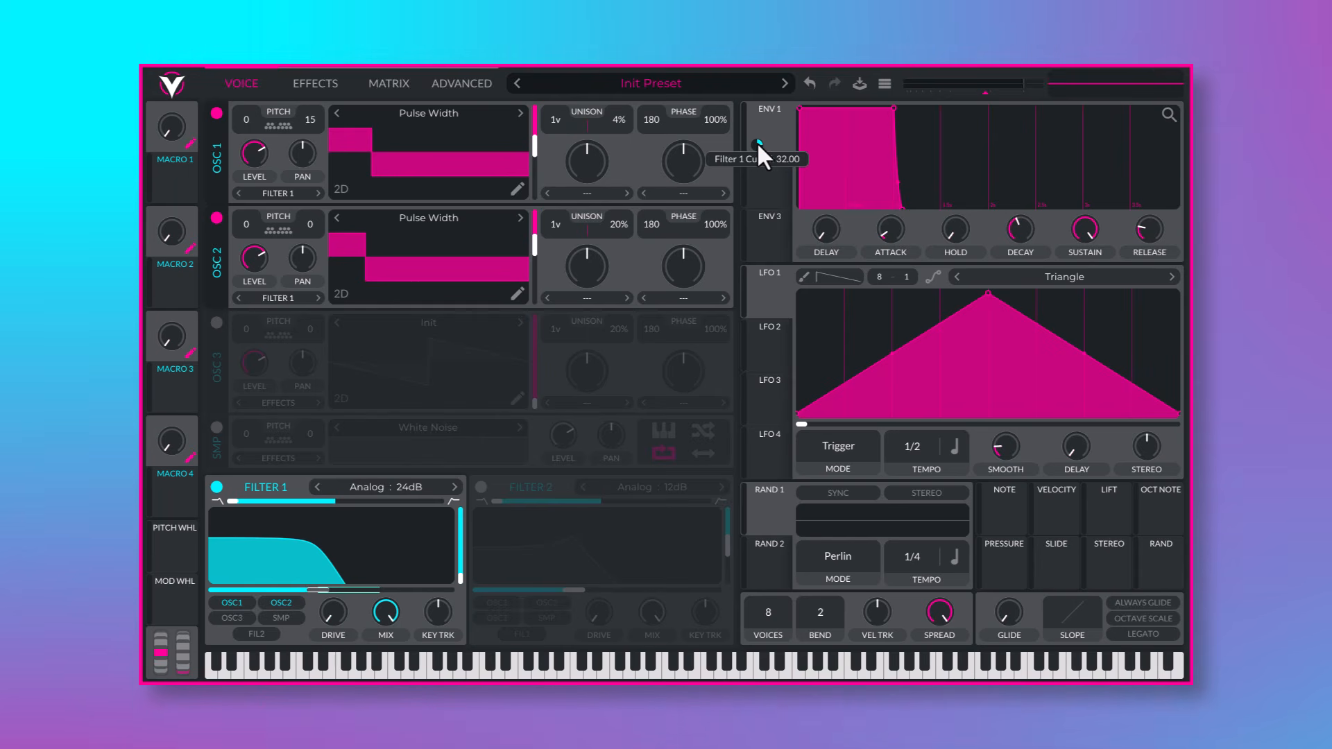
pyautogui.rightClick(758, 145)
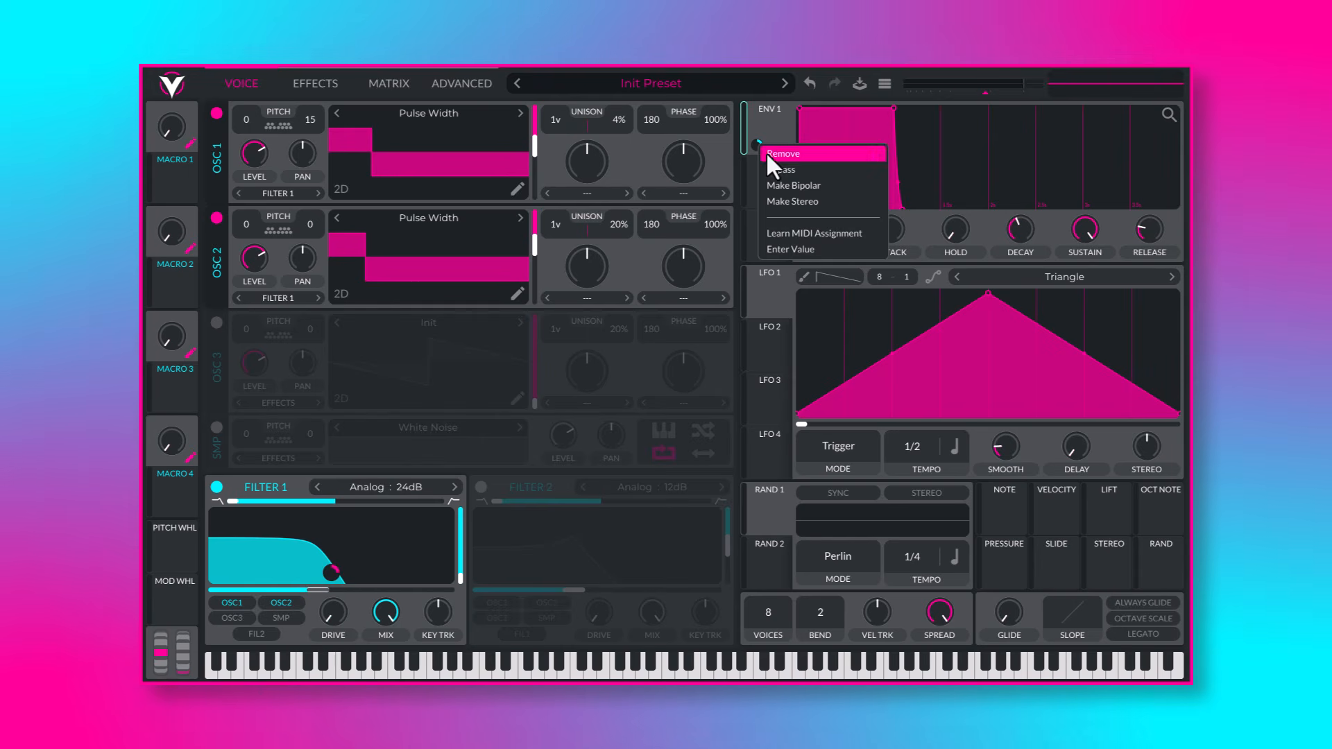
pyautogui.click(766, 150)
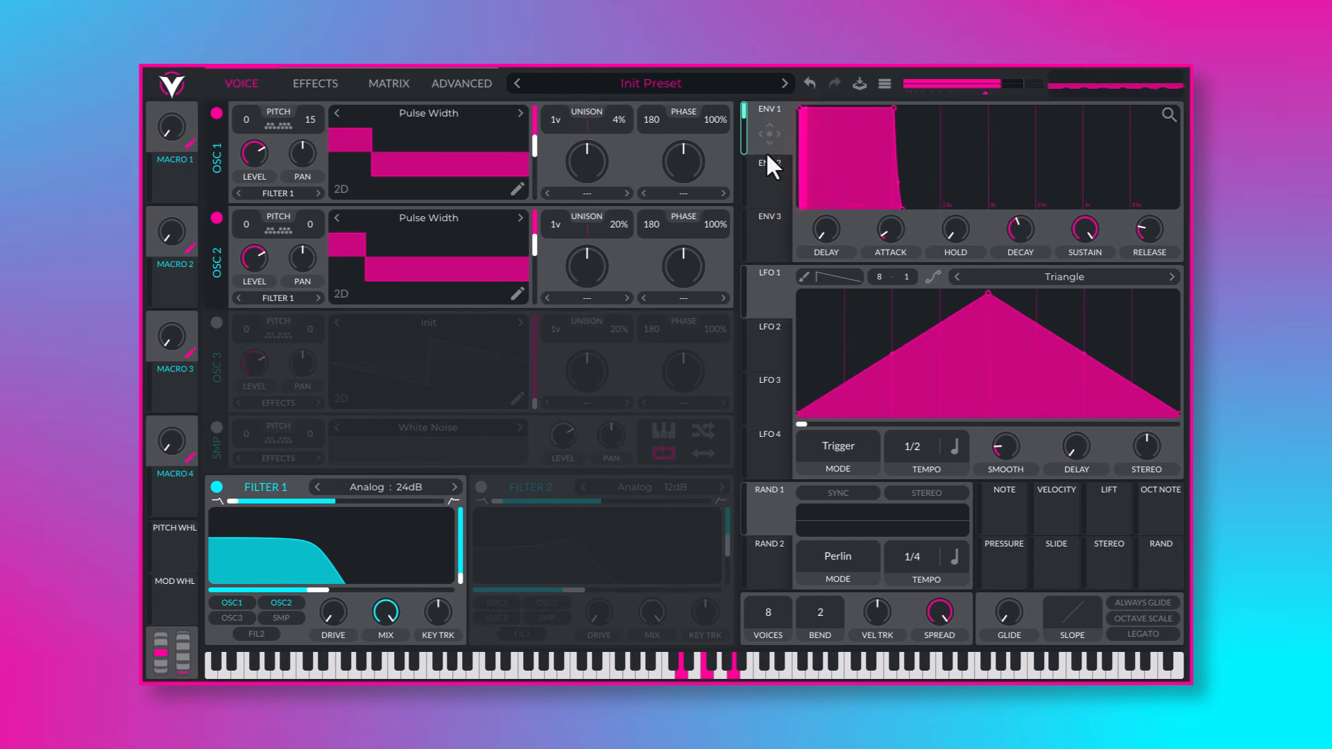
pyautogui.moveTo(320, 590); pyautogui.dragTo(323, 590)
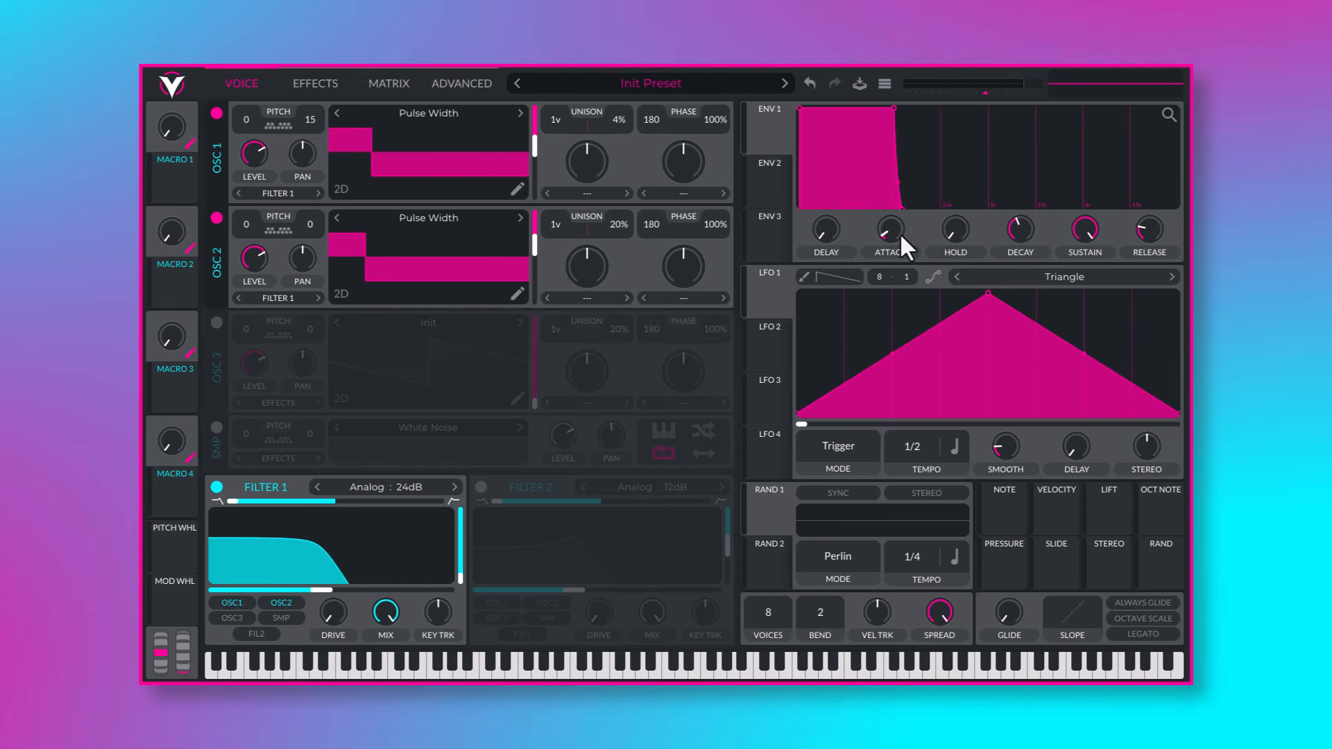
# Step: Shape Envelope 1 with a slightly longer attack, a decay of about 3.06 secs, a sustain of about 0.64 and a much longer release
pyautogui.click(900, 235)
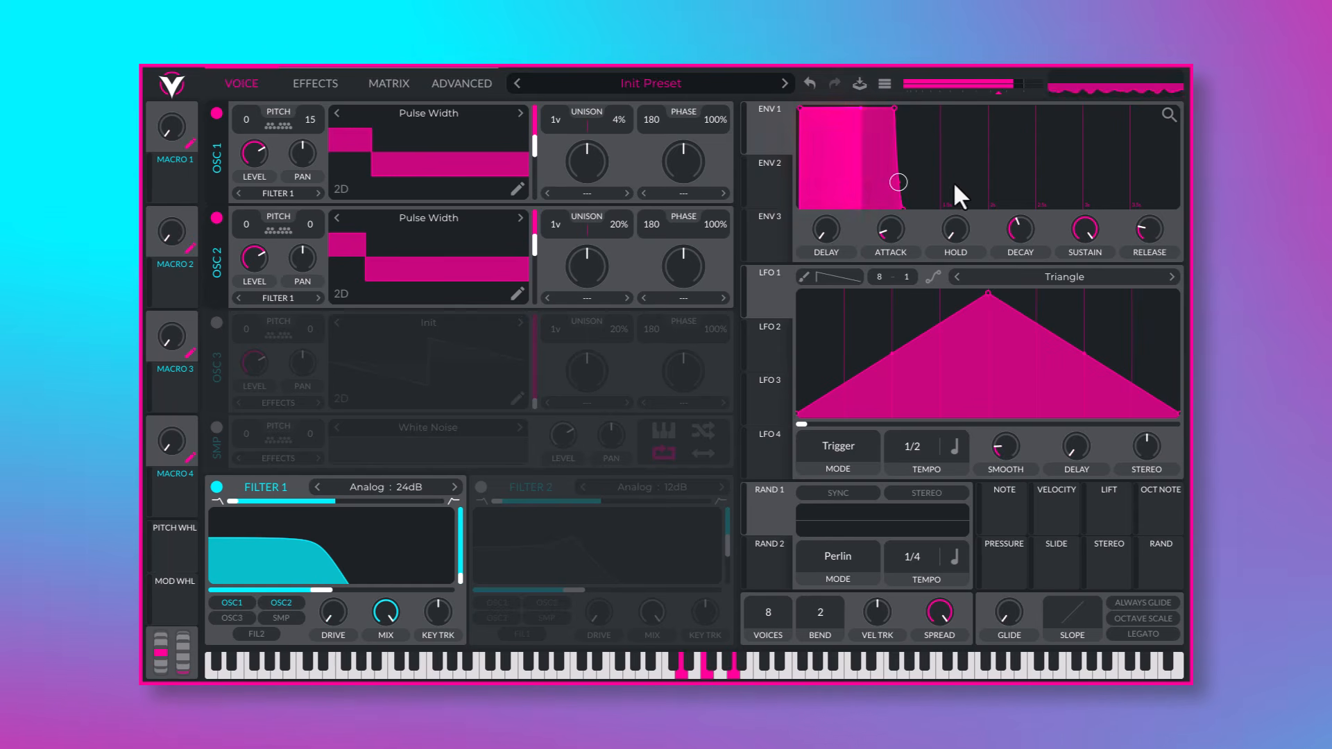
pyautogui.moveTo(892, 235); pyautogui.dragTo(892, 230)
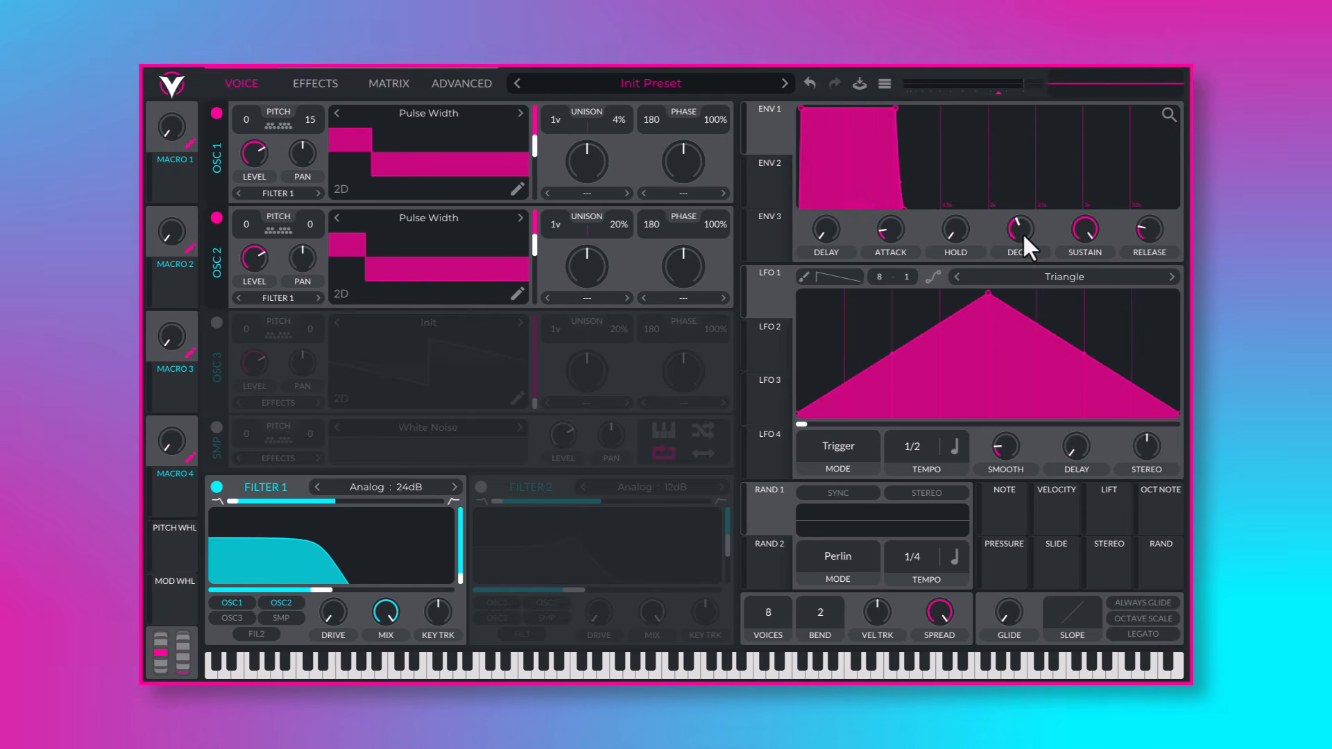
pyautogui.moveTo(1020, 231); pyautogui.dragTo(1022, 220)
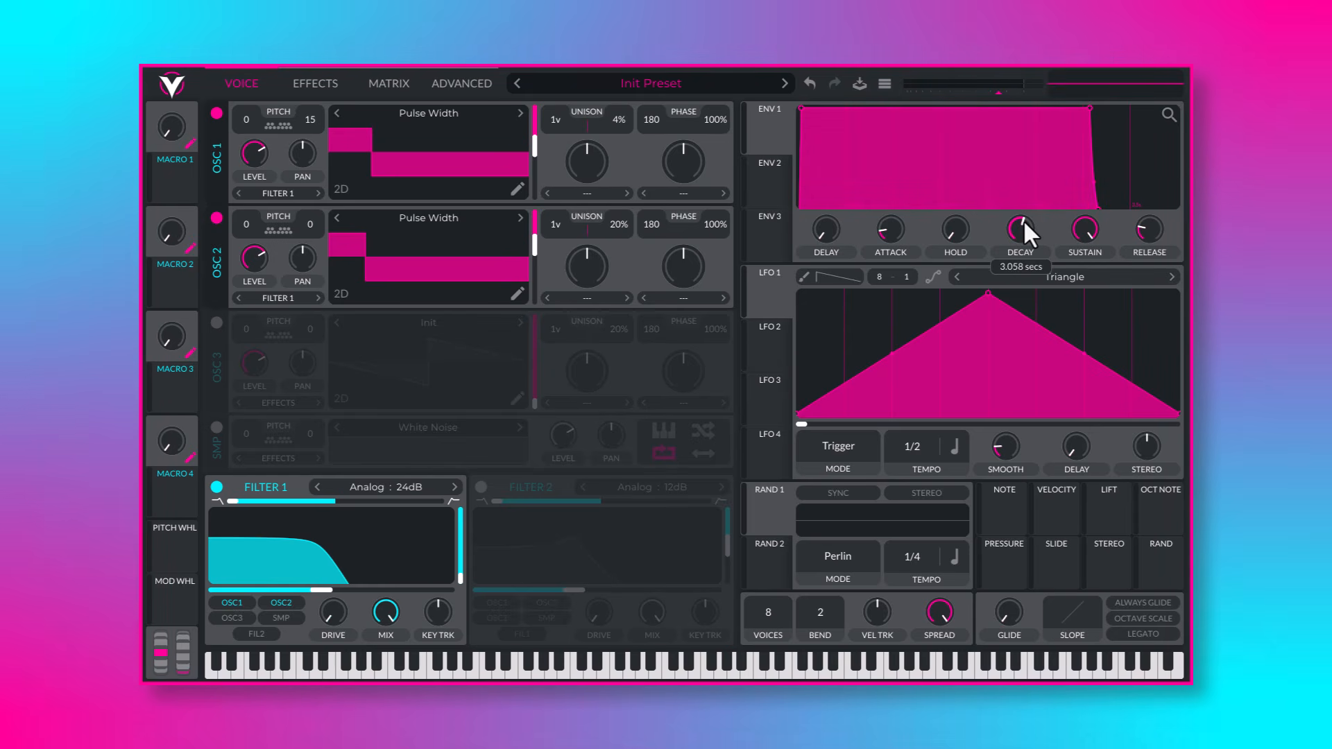
pyautogui.moveTo(1083, 231)
pyautogui.mouseDown()
pyautogui.moveTo(1085, 262)
pyautogui.moveTo(1083, 241)
pyautogui.mouseUp()
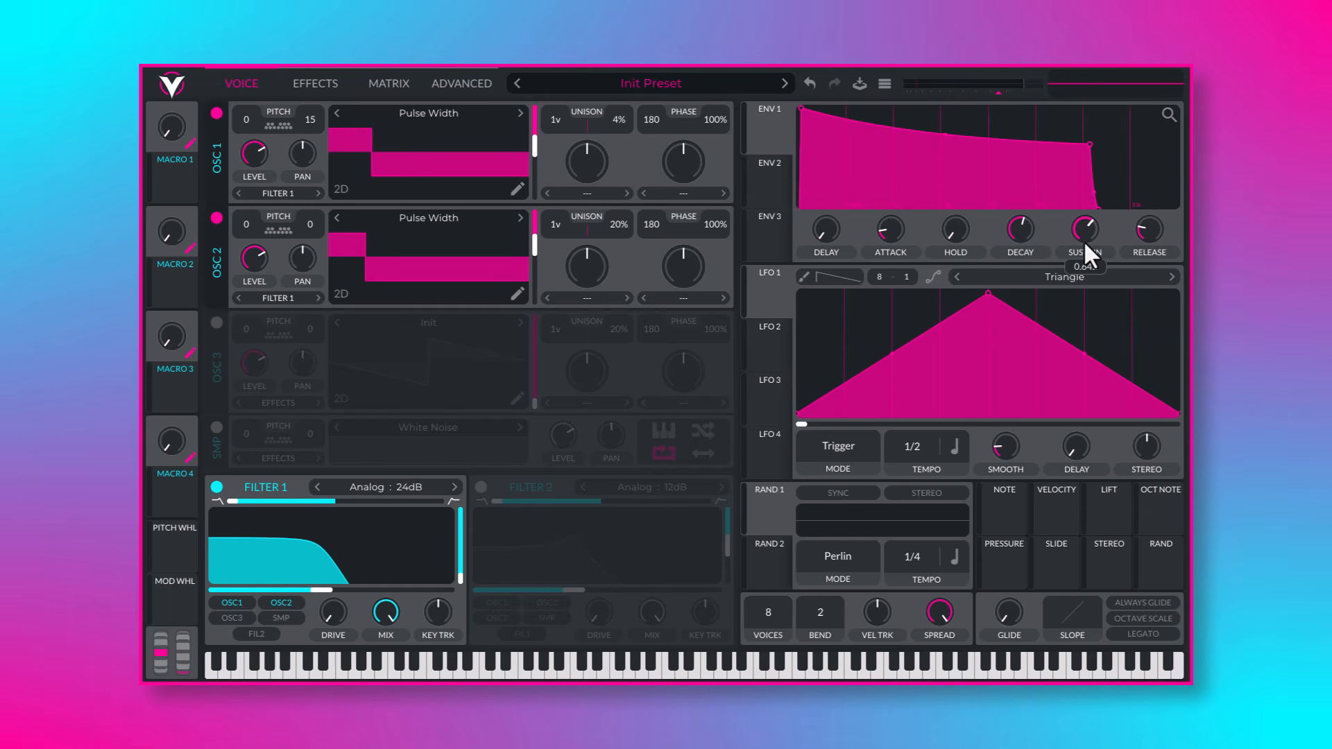
pyautogui.moveTo(1155, 229); pyautogui.dragTo(1164, 201)
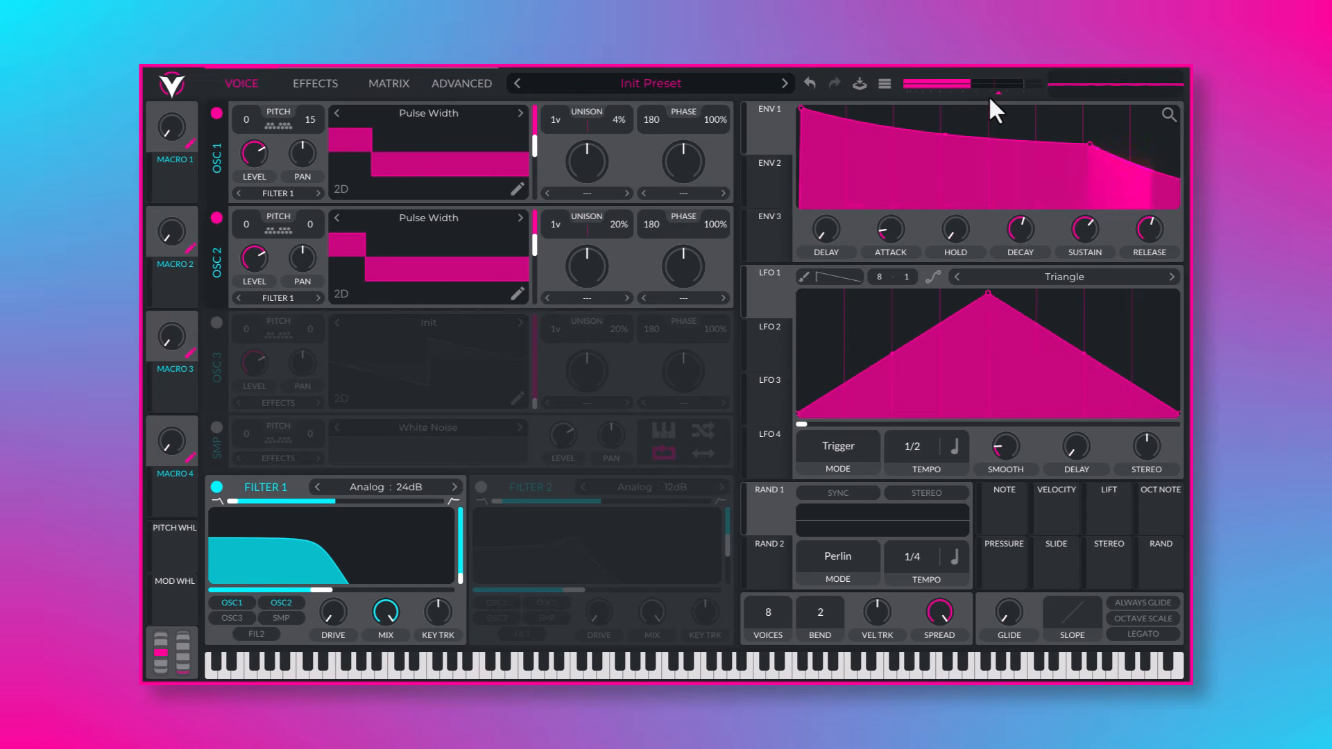
# Step: Lower the synth's master output volume to about -10 dB
pyautogui.moveTo(999, 91)
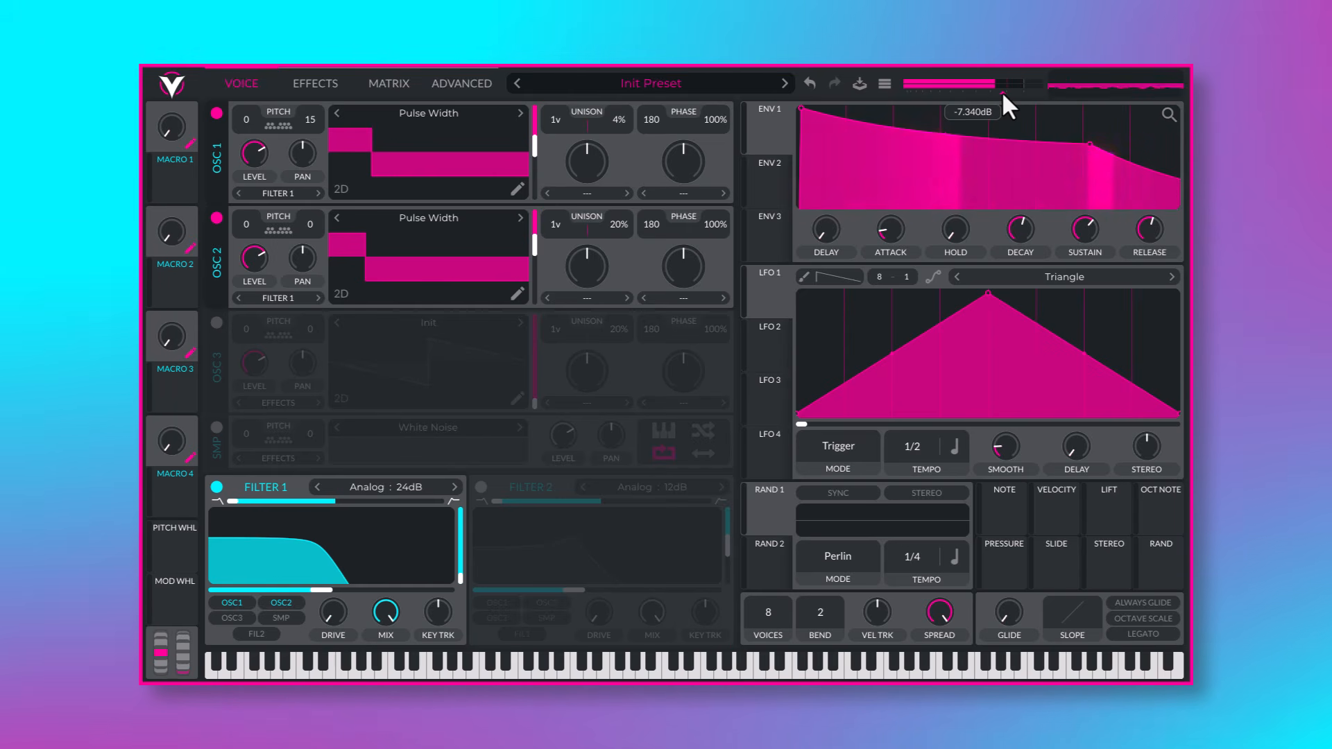
pyautogui.moveTo(1001, 91); pyautogui.dragTo(994, 92)
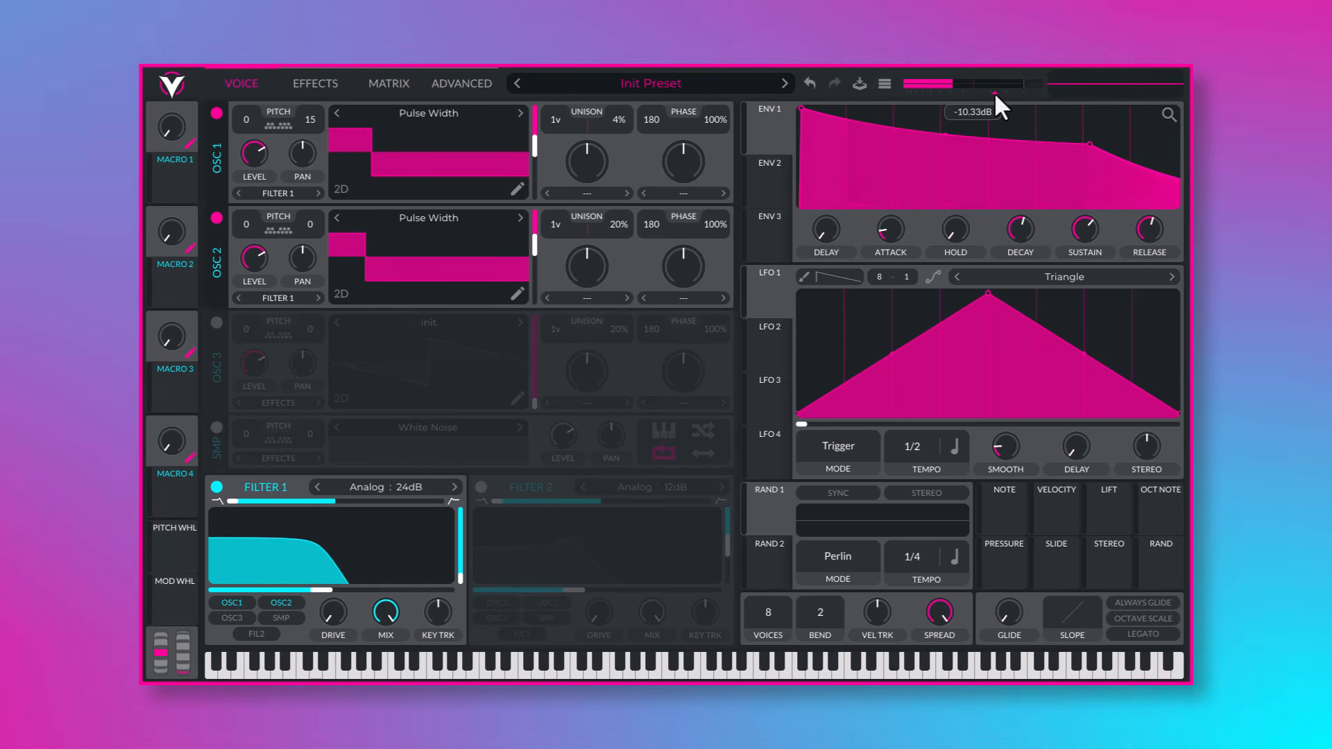
pyautogui.moveTo(994, 92); pyautogui.dragTo(996, 93)
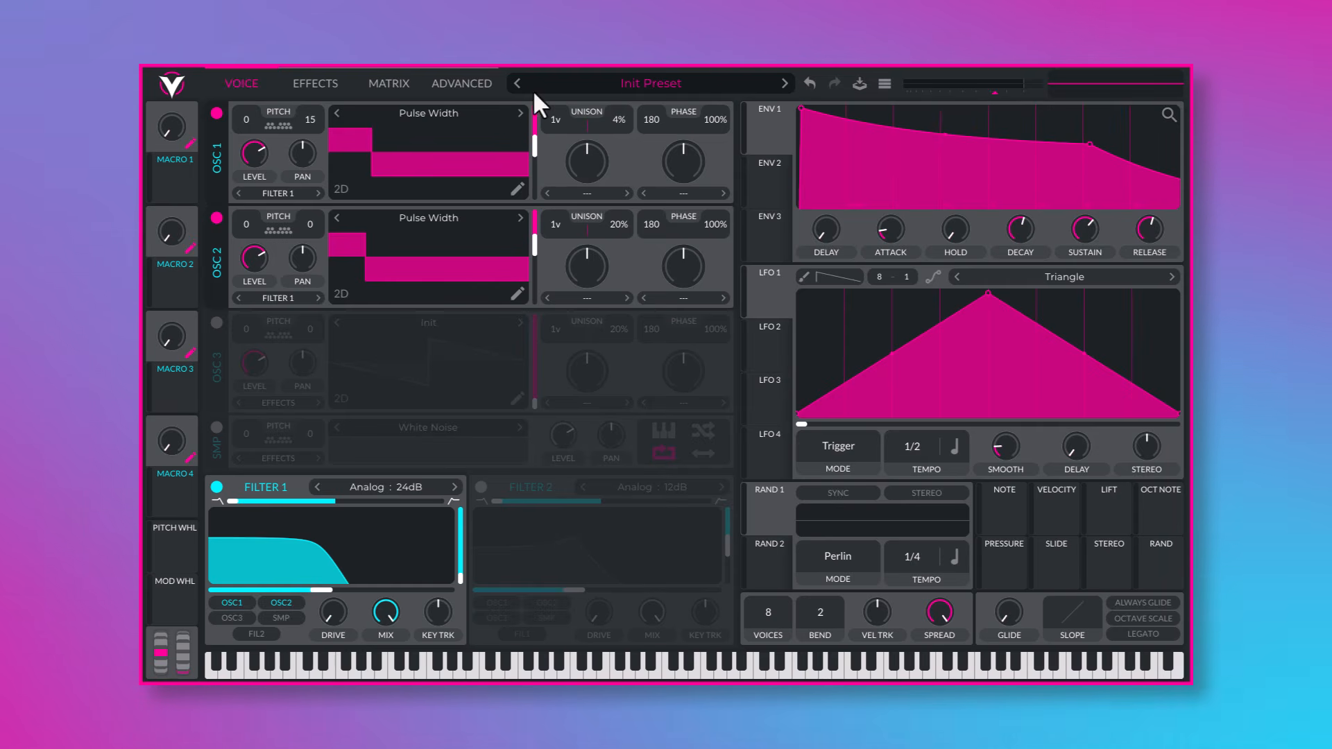
# Step: Enable the Chorus effect with 4 voices and a frequency in seconds of about 3.059 s
pyautogui.click(333, 88)
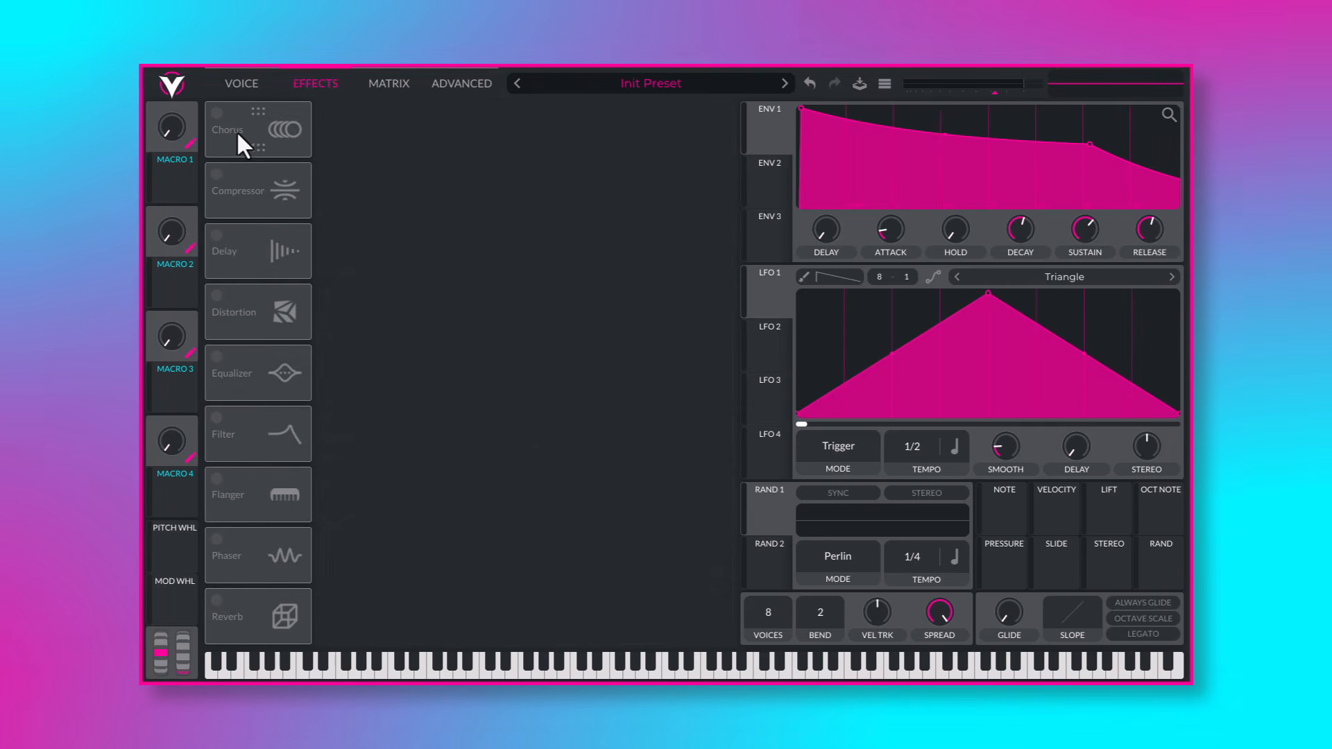
pyautogui.click(218, 115)
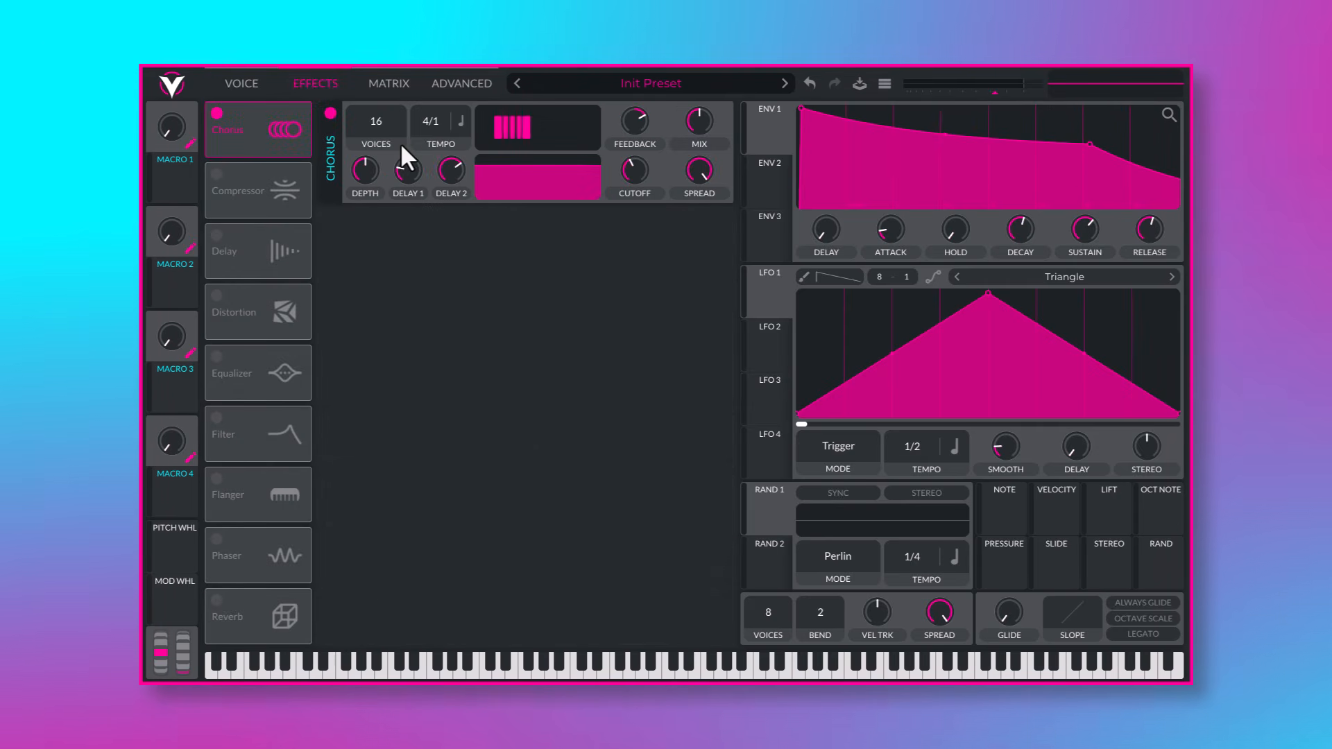
pyautogui.moveTo(379, 121); pyautogui.dragTo(390, 372)
pyautogui.click(460, 119)
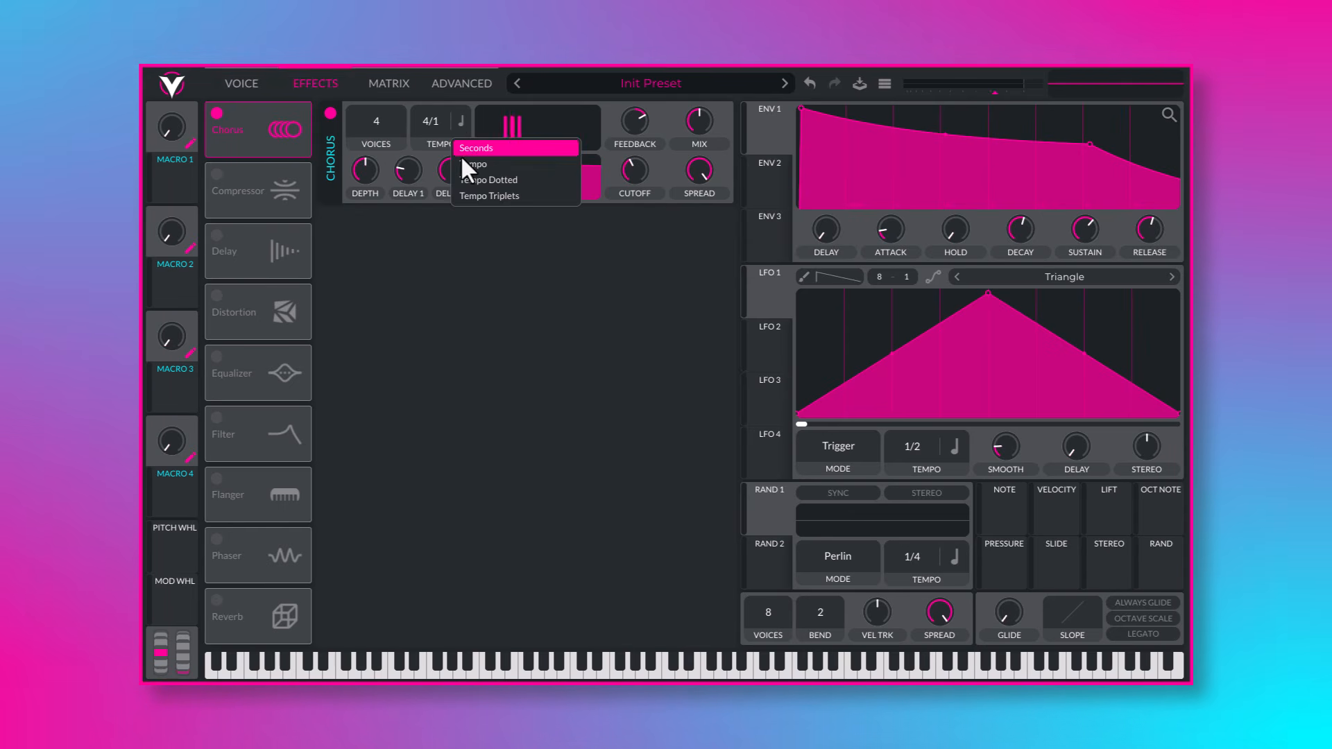
pyautogui.click(465, 149)
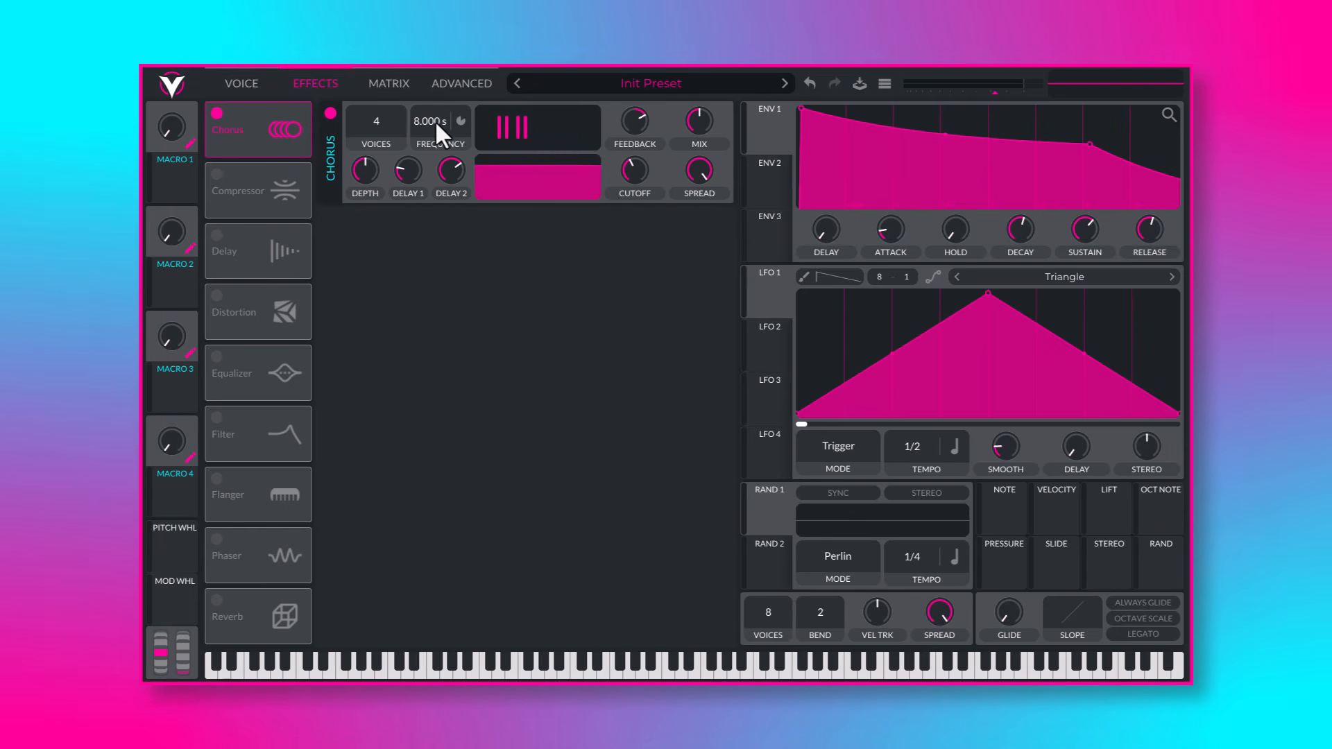
pyautogui.moveTo(435, 120); pyautogui.dragTo(436, 104)
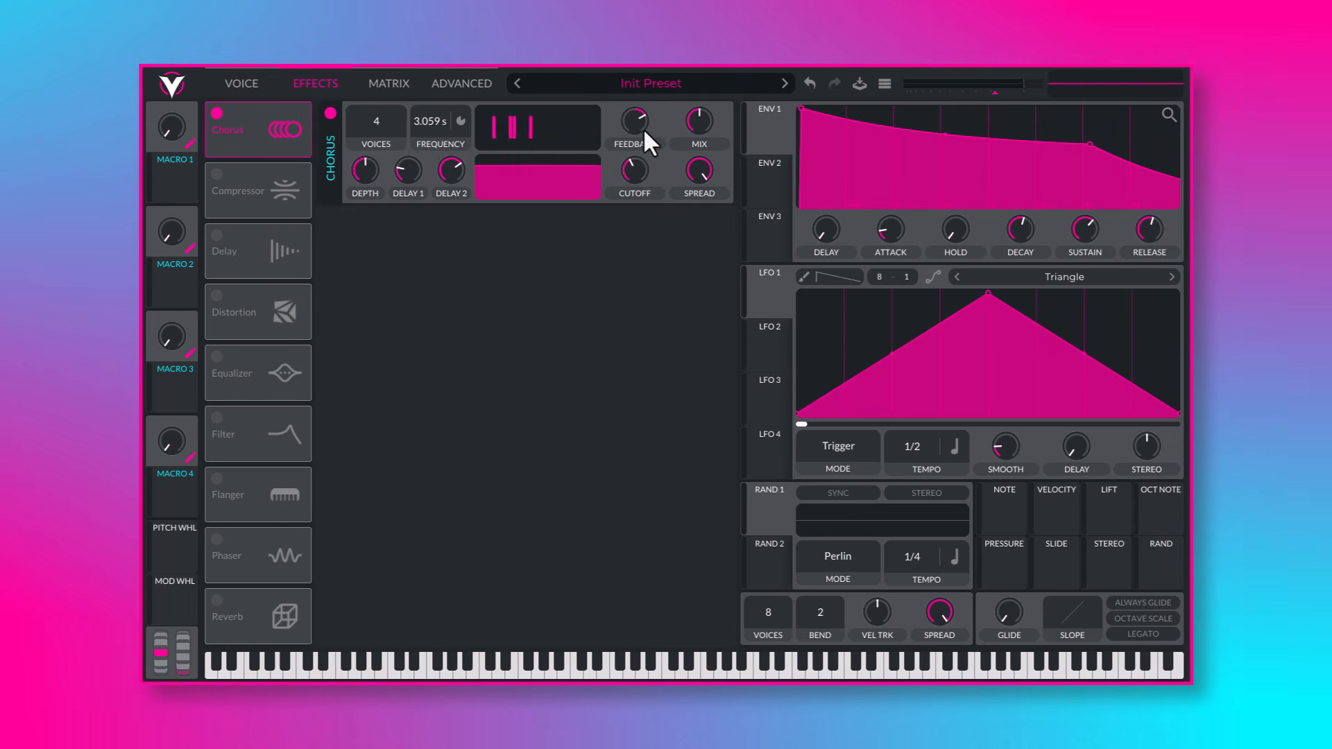
# Step: Set the chorus feedback to 0, bring both its delays to minimum, and reduce its depth to a low setting
pyautogui.moveTo(643, 126); pyautogui.dragTo(632, 139)
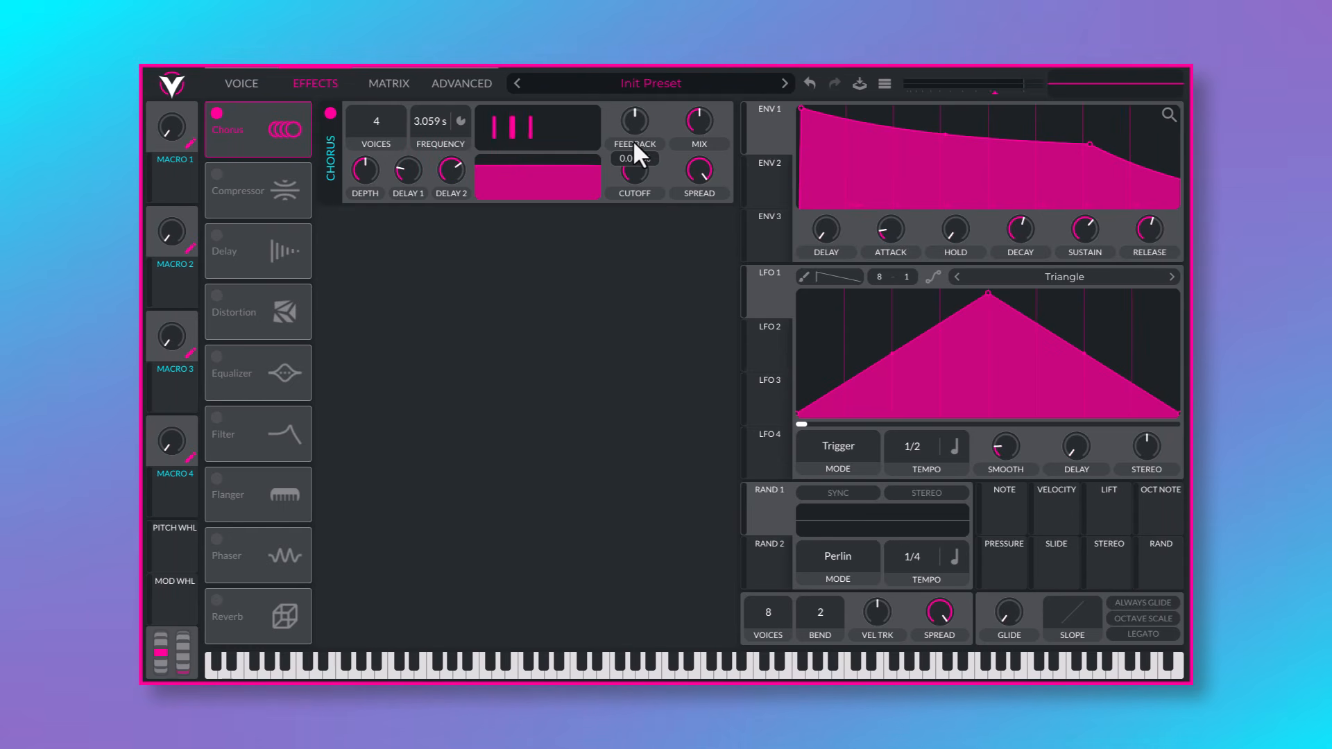
pyautogui.moveTo(452, 173); pyautogui.dragTo(452, 286)
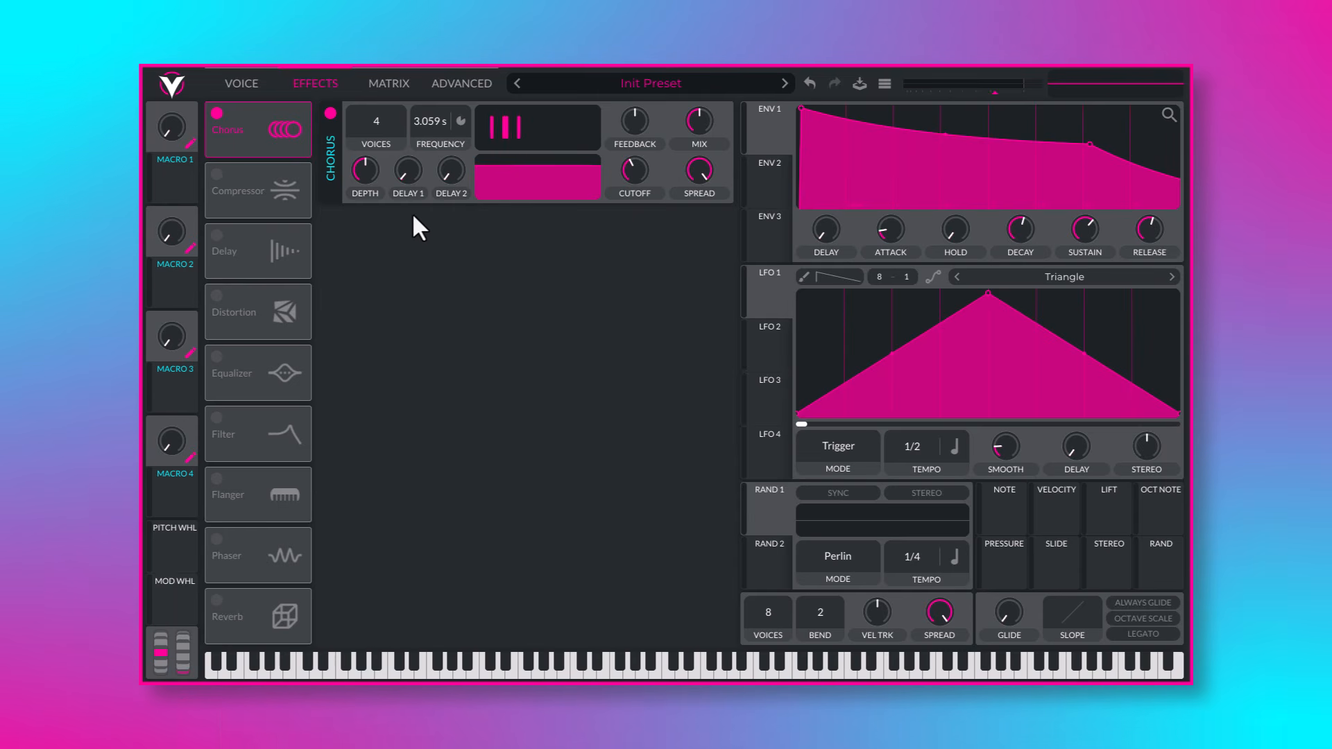
pyautogui.moveTo(359, 165); pyautogui.dragTo(353, 193)
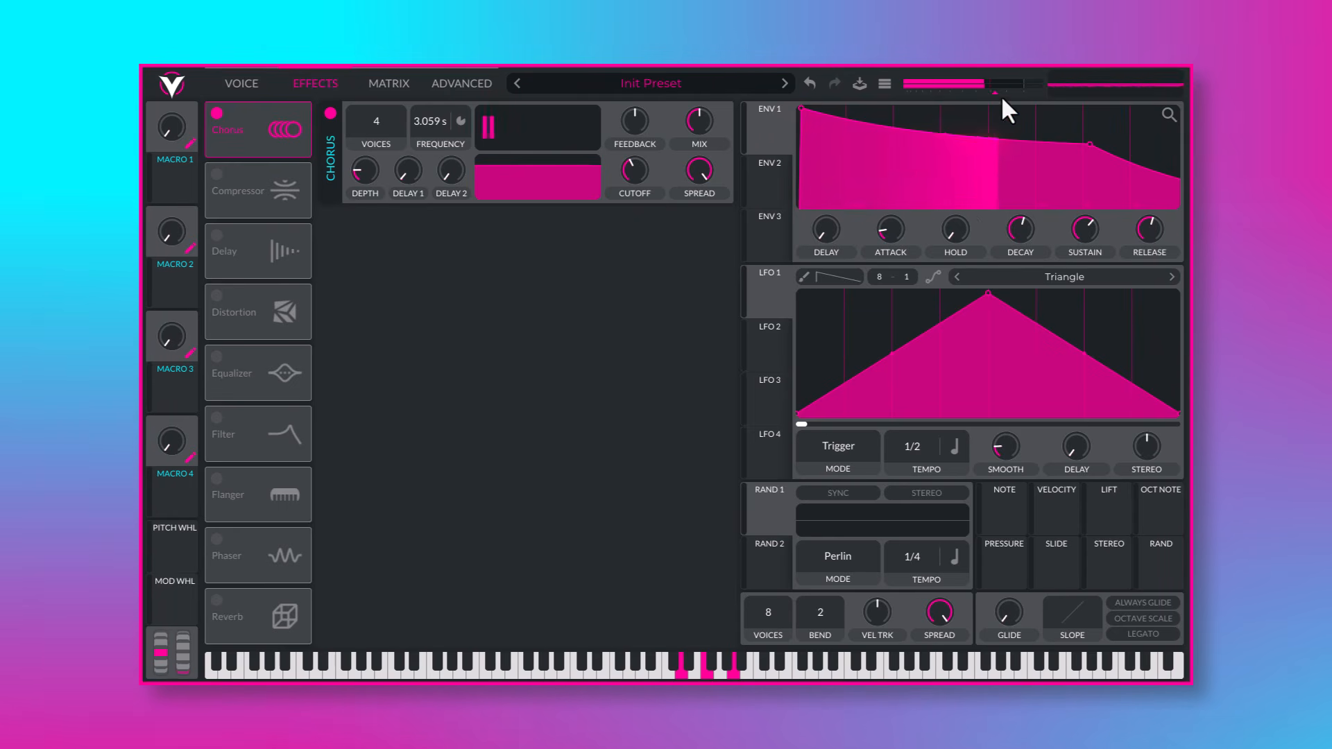
pyautogui.moveTo(998, 92); pyautogui.dragTo(997, 95)
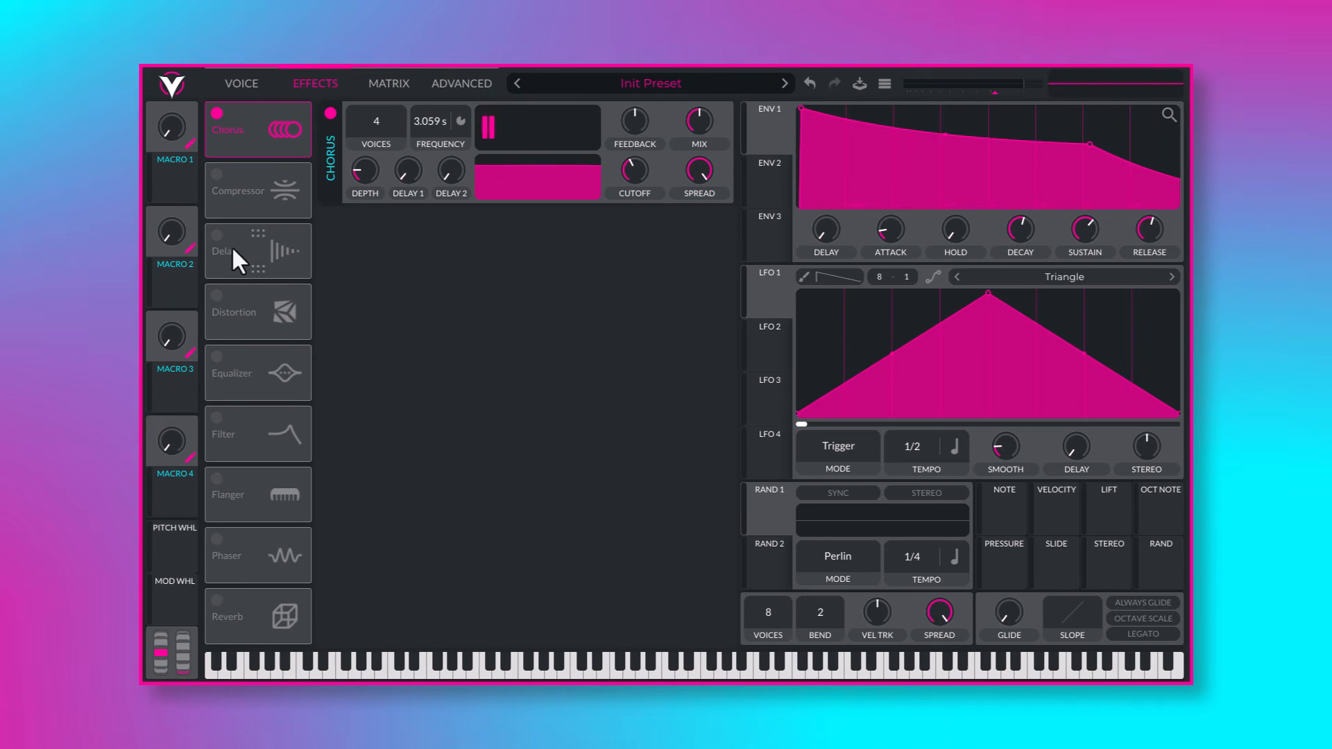
# Step: Enable the Delay effect in Stereo mode with both tempos at 1/16 and feedback at about 0%
pyautogui.click(218, 244)
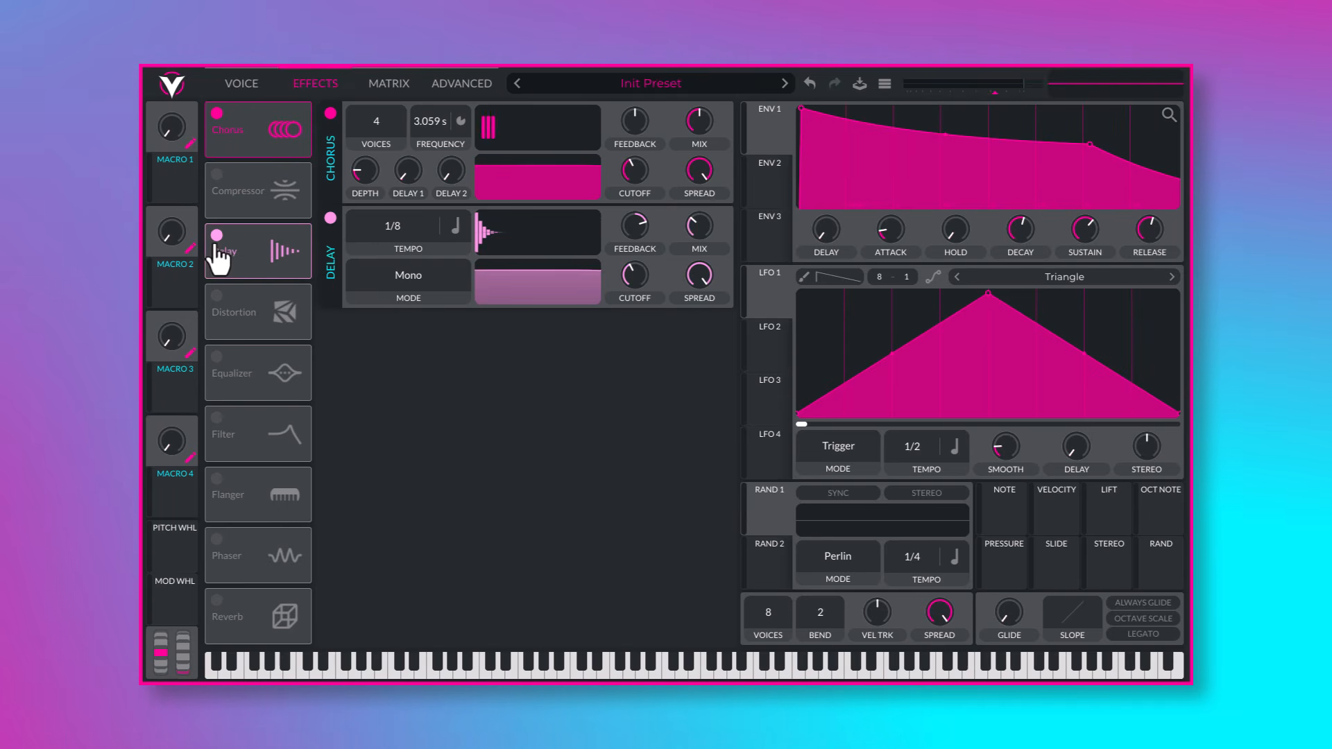
pyautogui.click(409, 275)
pyautogui.click(389, 314)
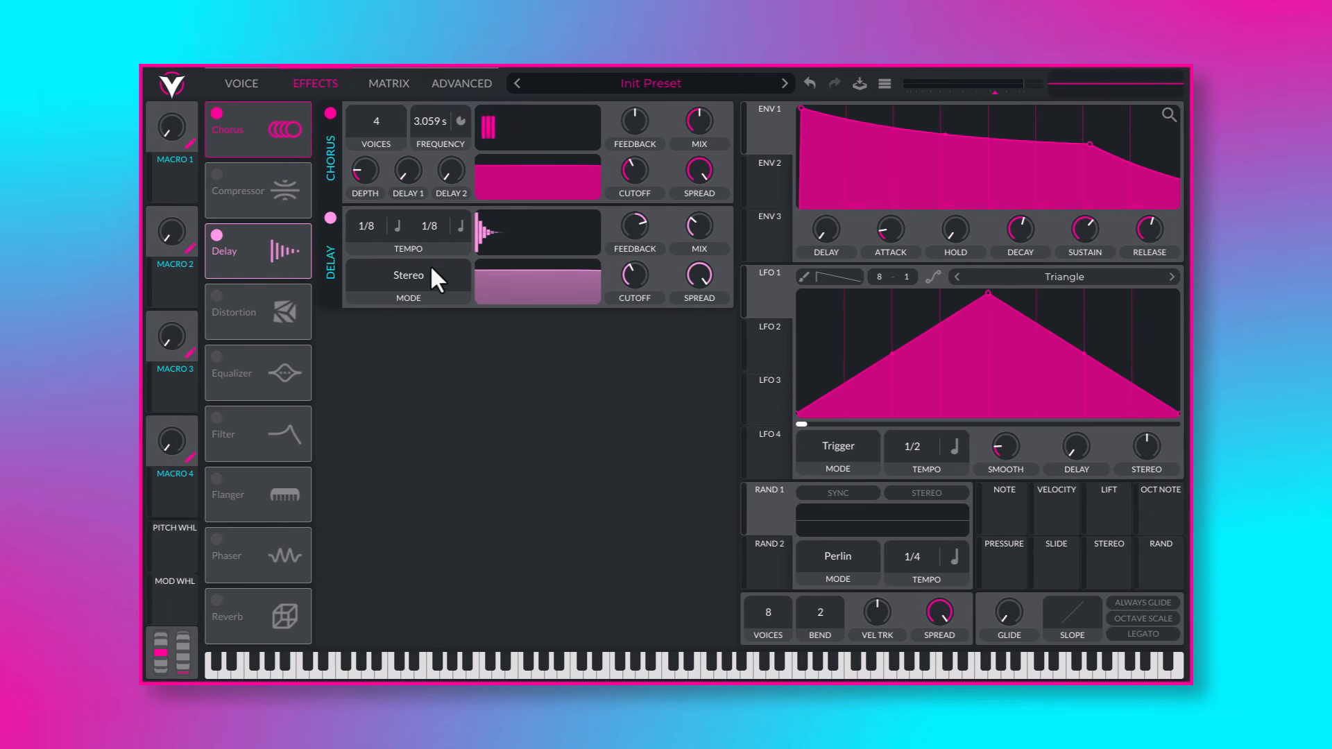
pyautogui.moveTo(431, 224); pyautogui.dragTo(374, 219)
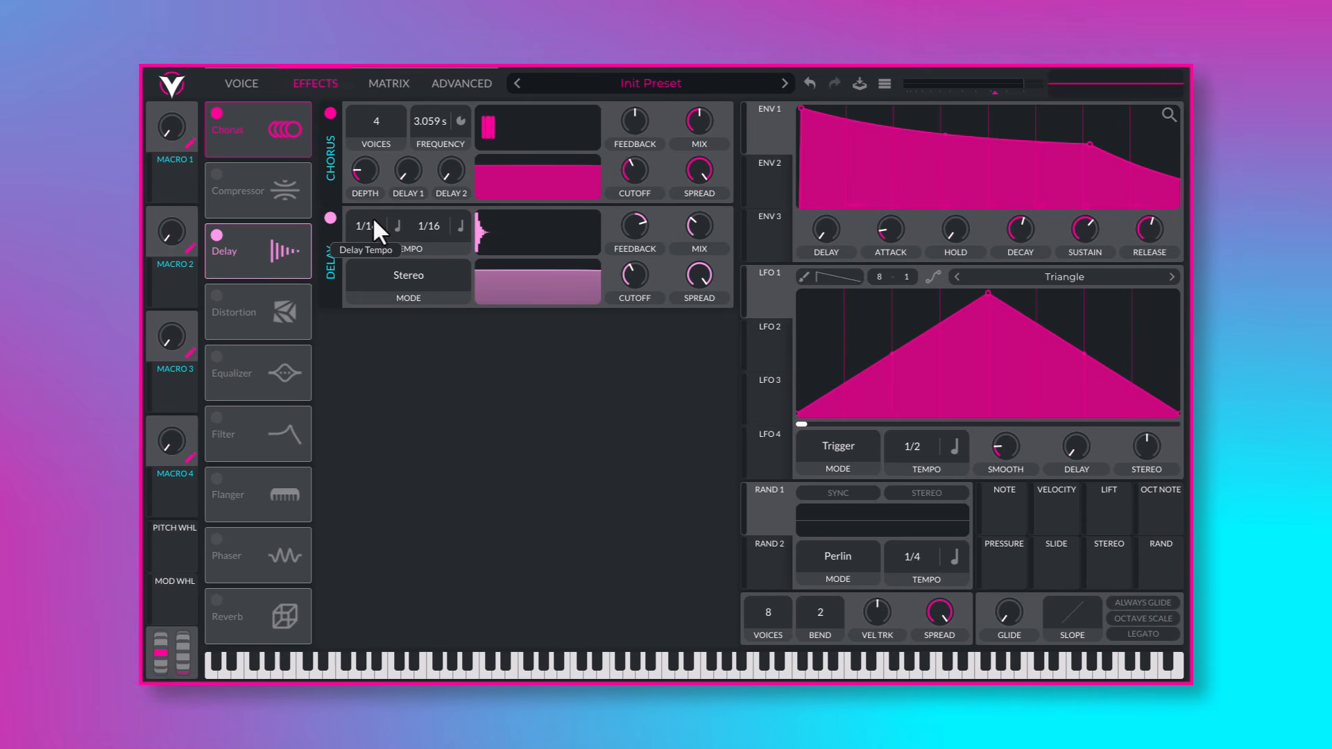
pyautogui.moveTo(630, 227); pyautogui.dragTo(627, 251)
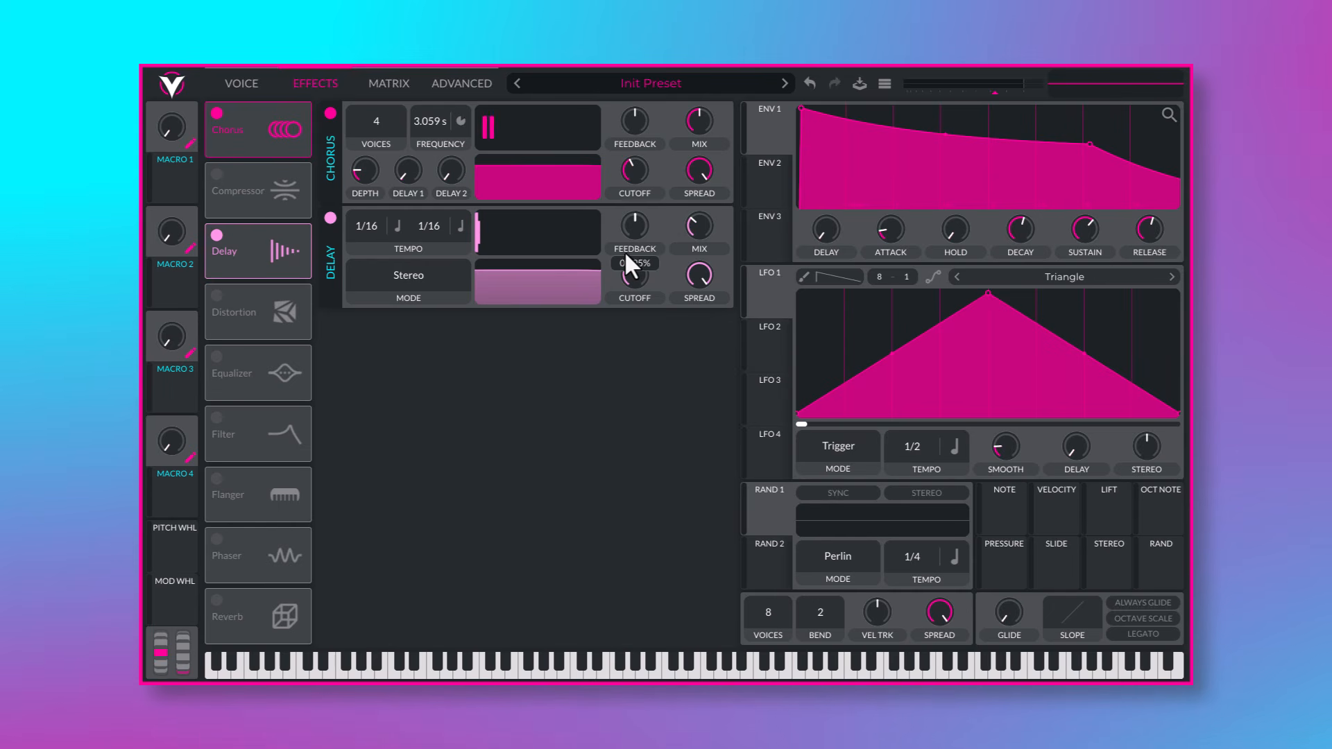
pyautogui.moveTo(697, 220)
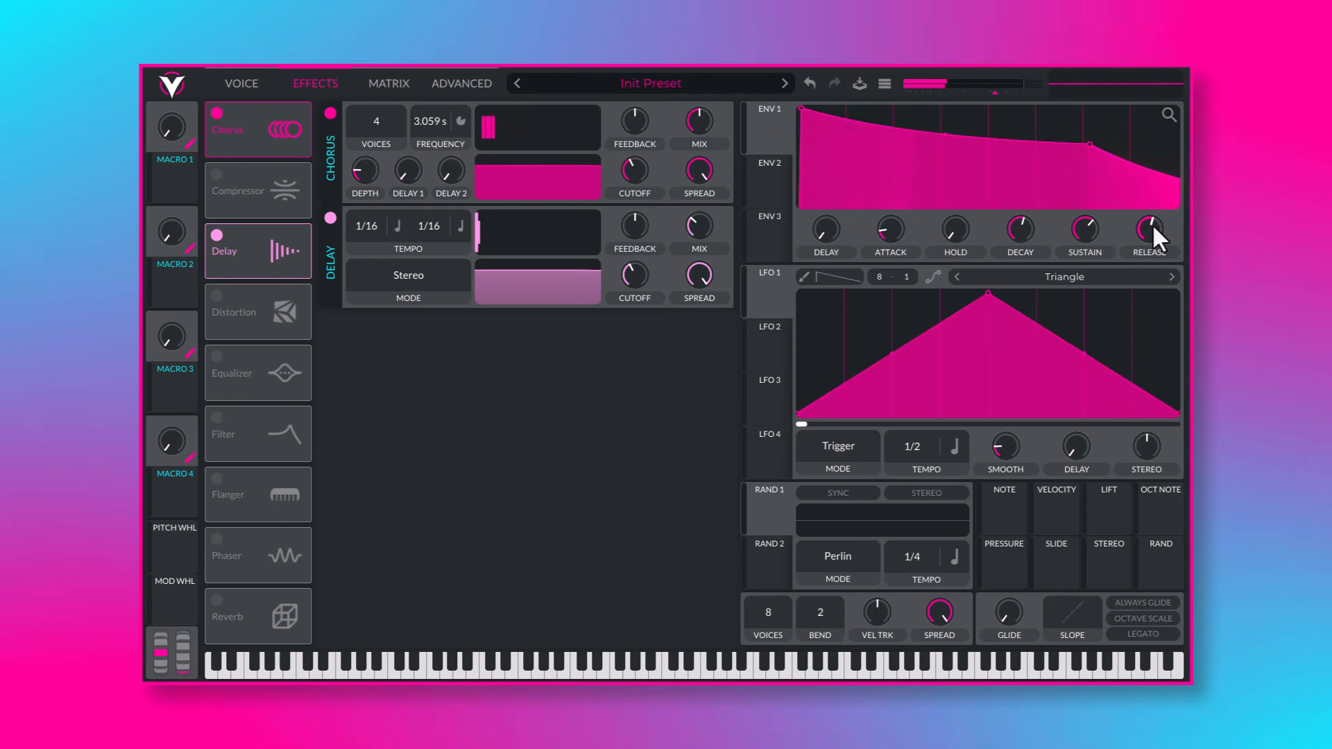
# Step: Shorten Envelope 1's release slightly and raise the Filter 1 cutoff to about 530 Hz
pyautogui.moveTo(1152, 224); pyautogui.dragTo(1149, 231)
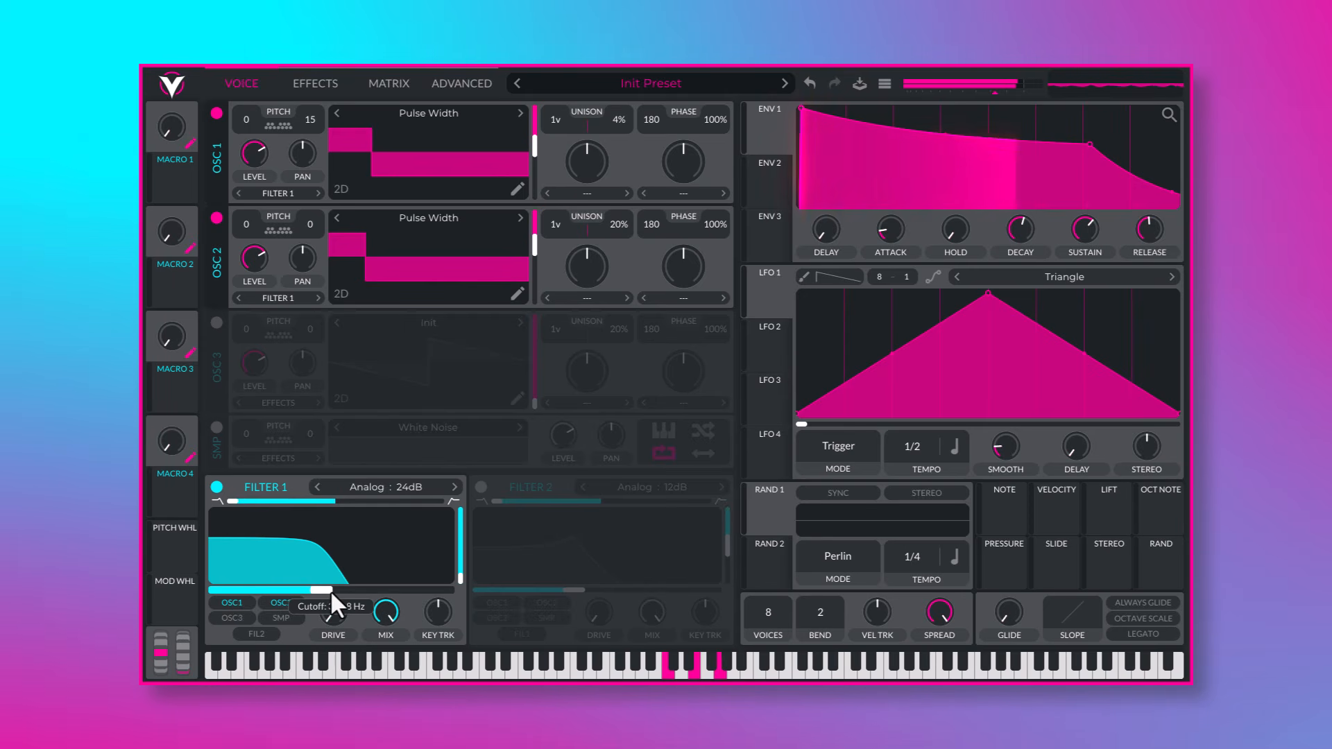
pyautogui.moveTo(330, 590); pyautogui.dragTo(342, 591)
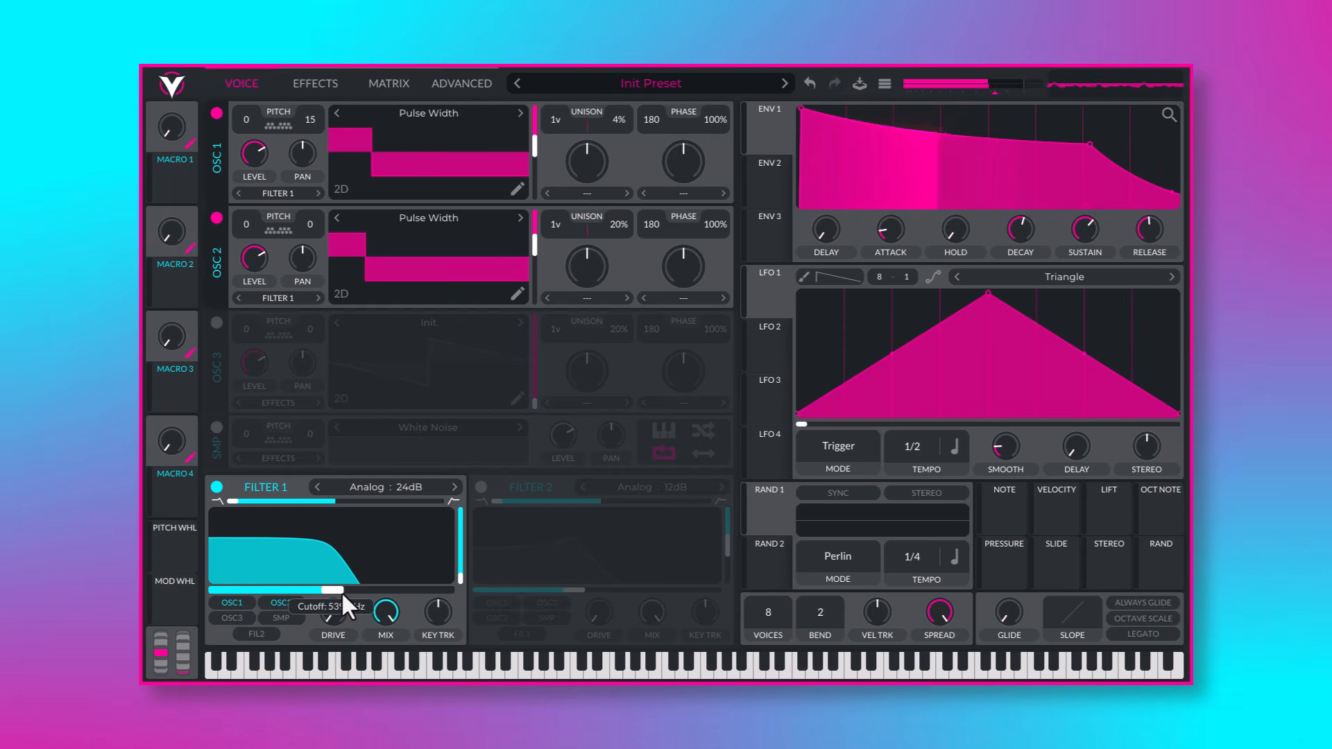